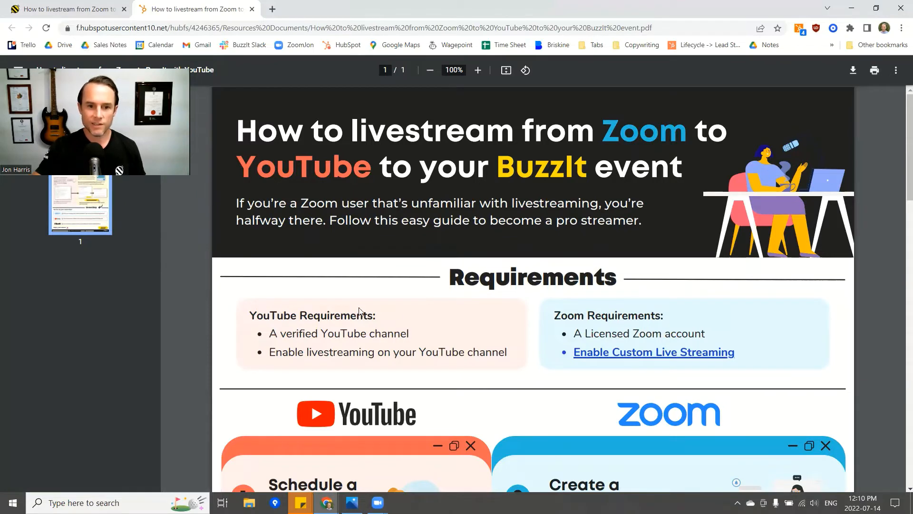
- Review the guide's YouTube and Zoom requirements and its instructions for scheduling the livestream and the Zoom meeting
scroll(390, 298, down, 2)
scroll(383, 236, down, 2)
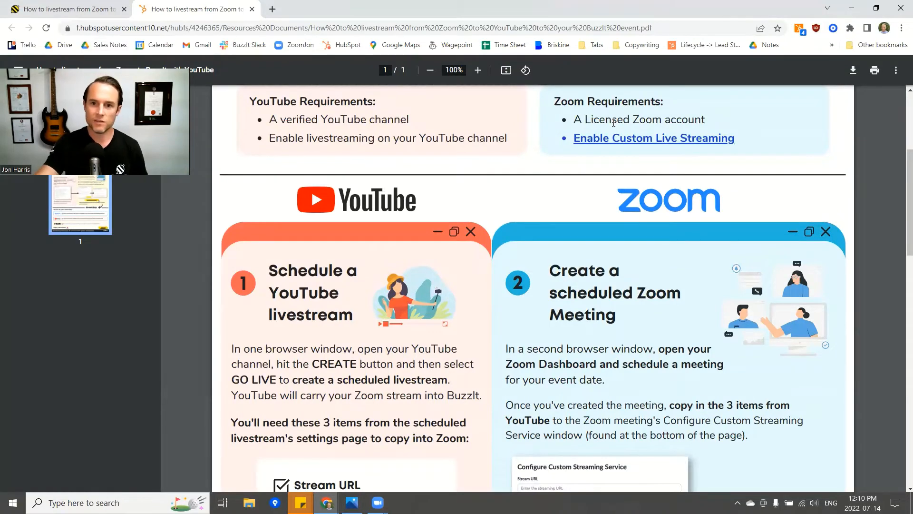
scroll(488, 283, down, 1)
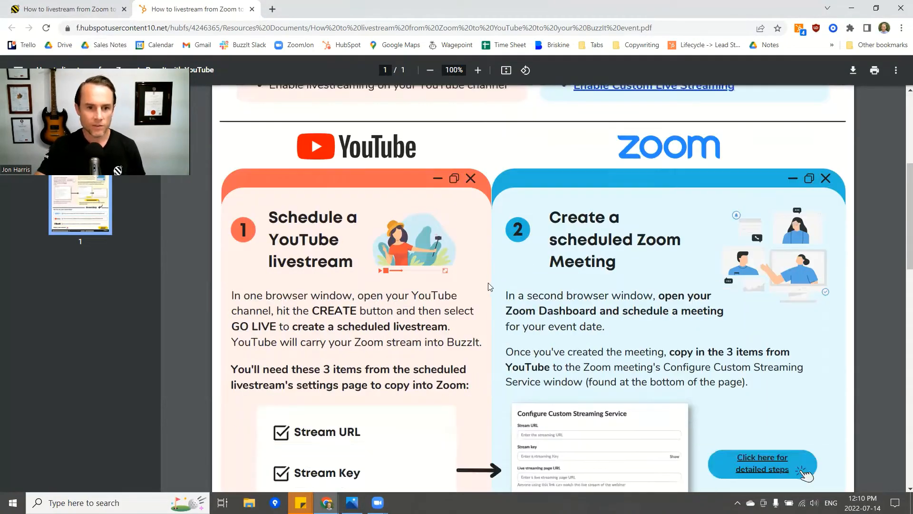
scroll(488, 283, down, 1)
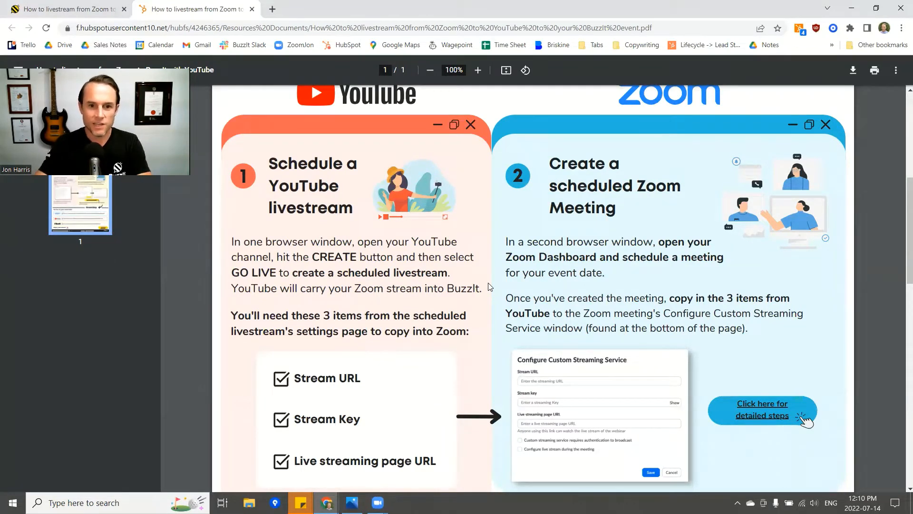
- Switch to the YouTube home page in the other browser window and choose to go live from the channel
key(alt+Tab)
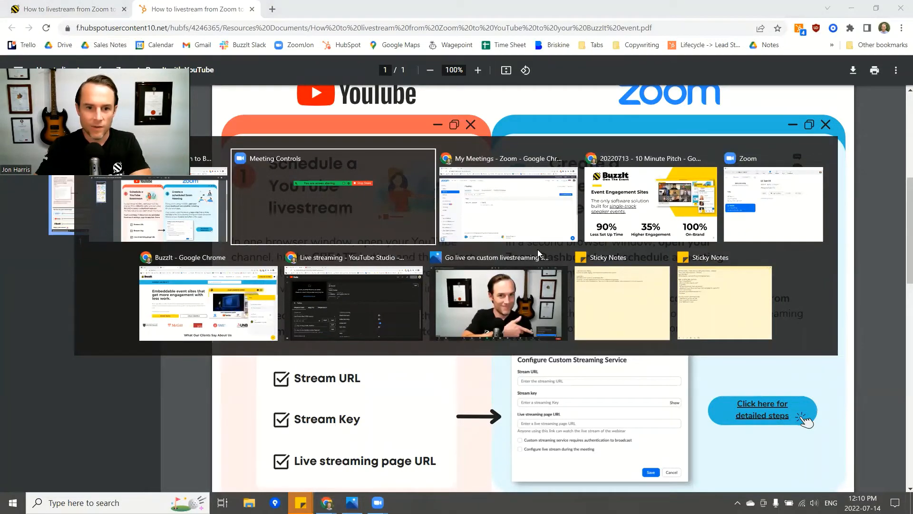
key(alt+Down)
key(ctrl+Tab)
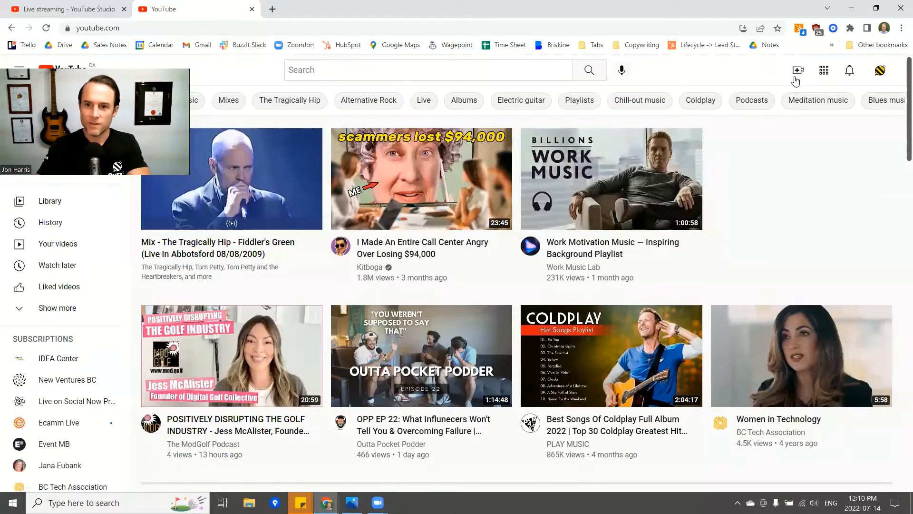
click(797, 71)
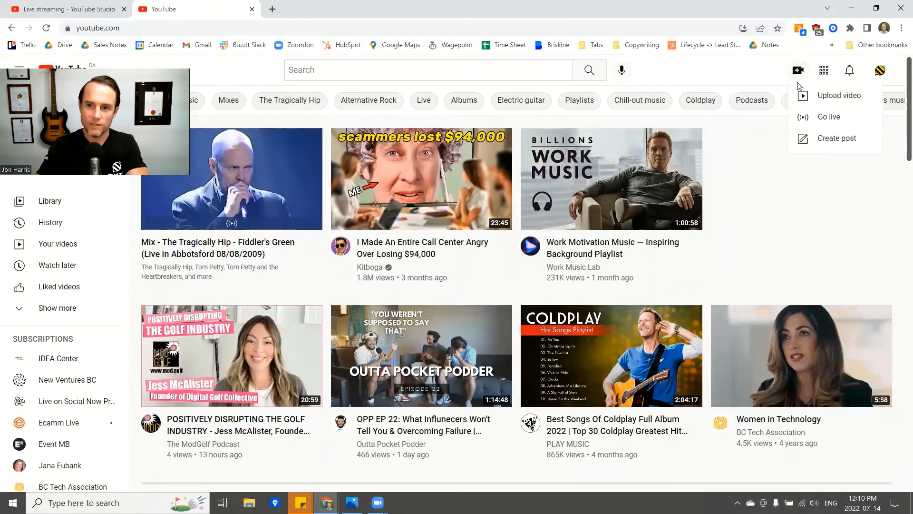
click(819, 122)
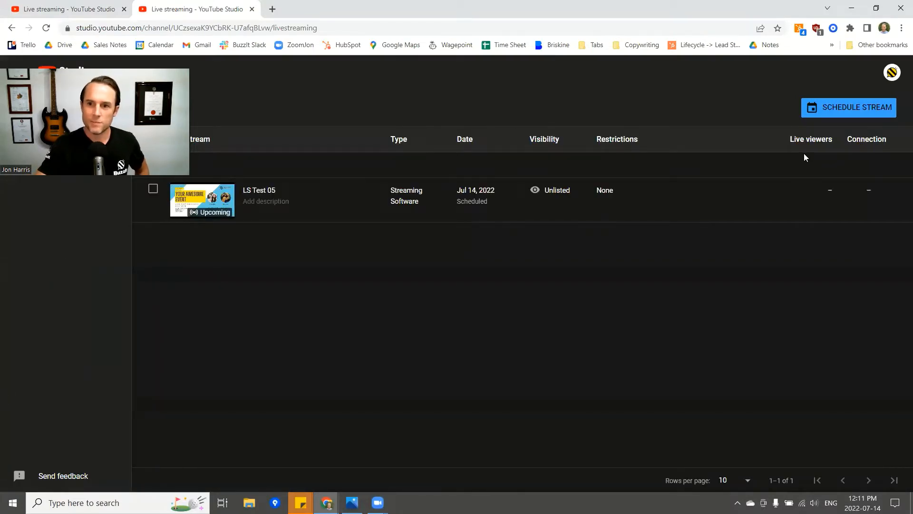
- Schedule a stream with new settings instead of reusing previous ones, and title it "LS Test 06"
click(855, 115)
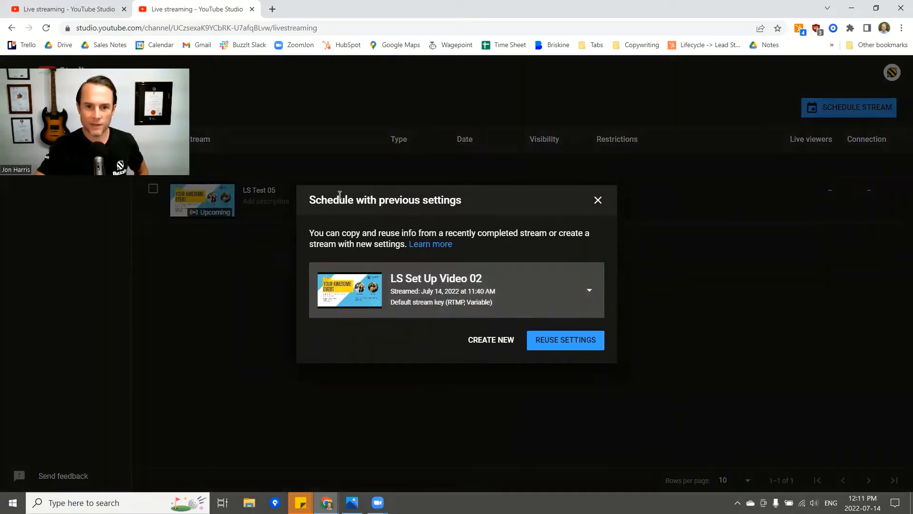
drag(309, 200, 465, 211)
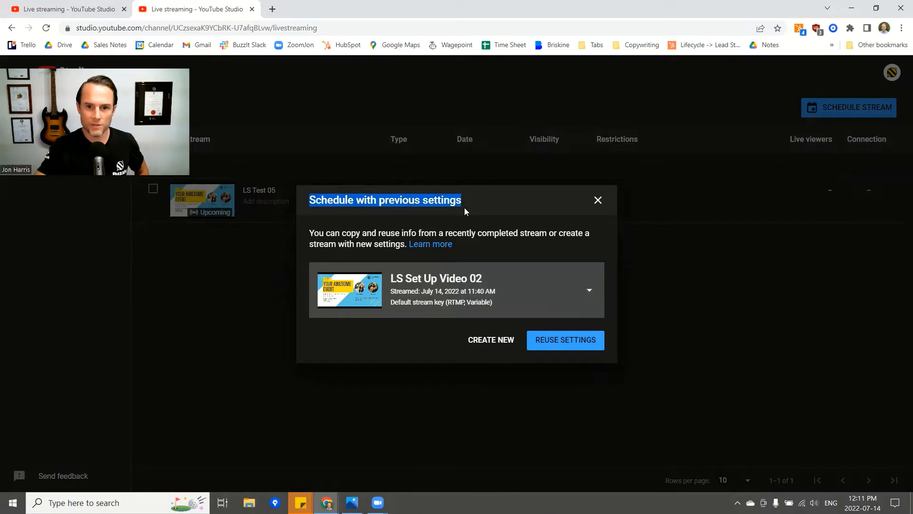
click(495, 344)
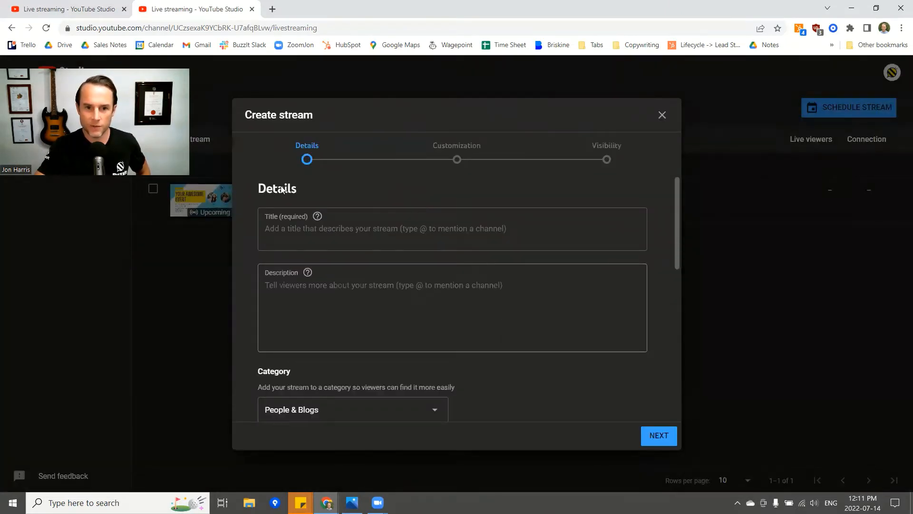
click(312, 233)
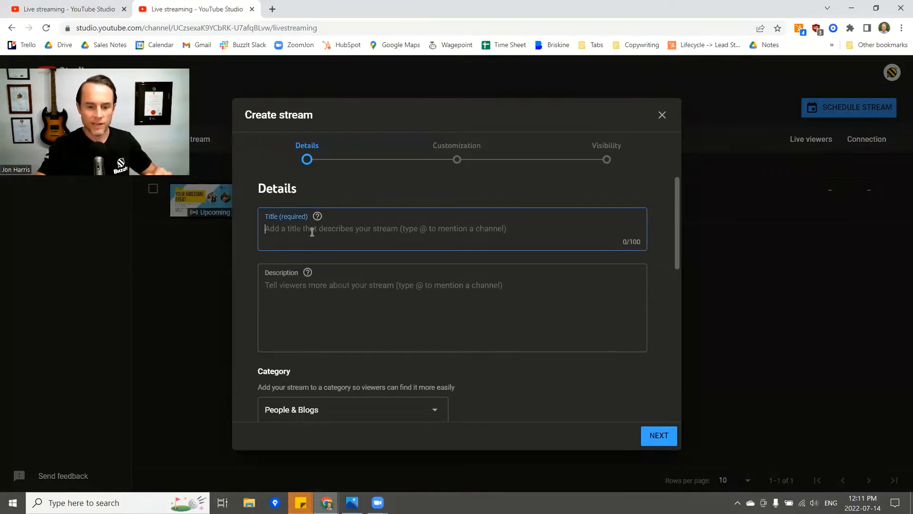
text(LS Te)
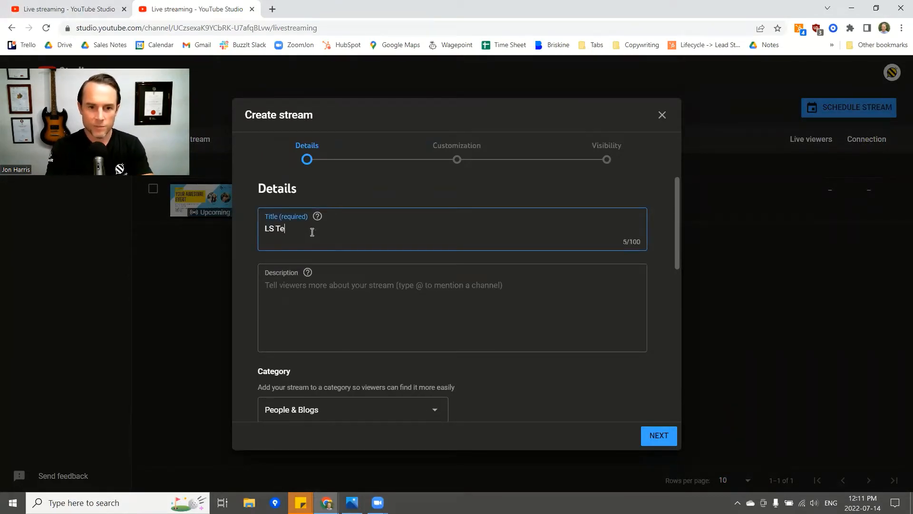
text(st 06)
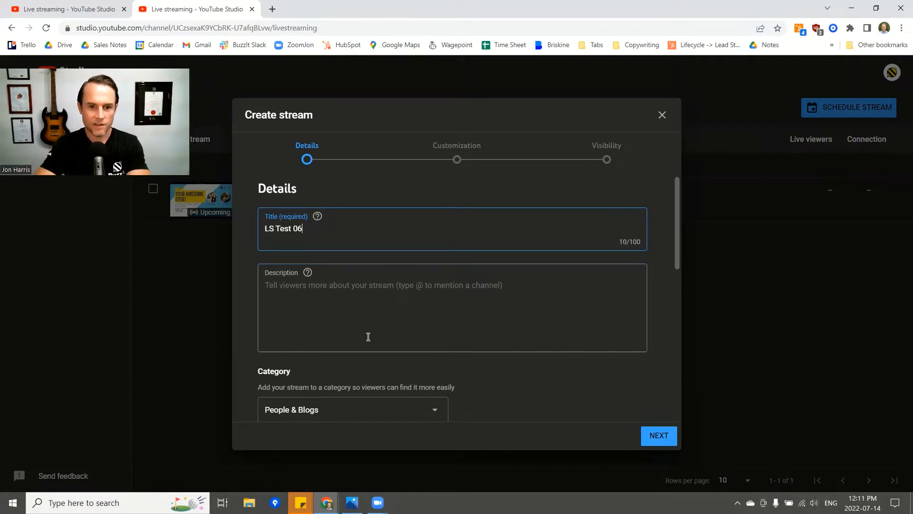
- Upload the event-graphic-blue image from the BuzzIt Demo Files folder as the stream's thumbnail
scroll(374, 322, down, 5)
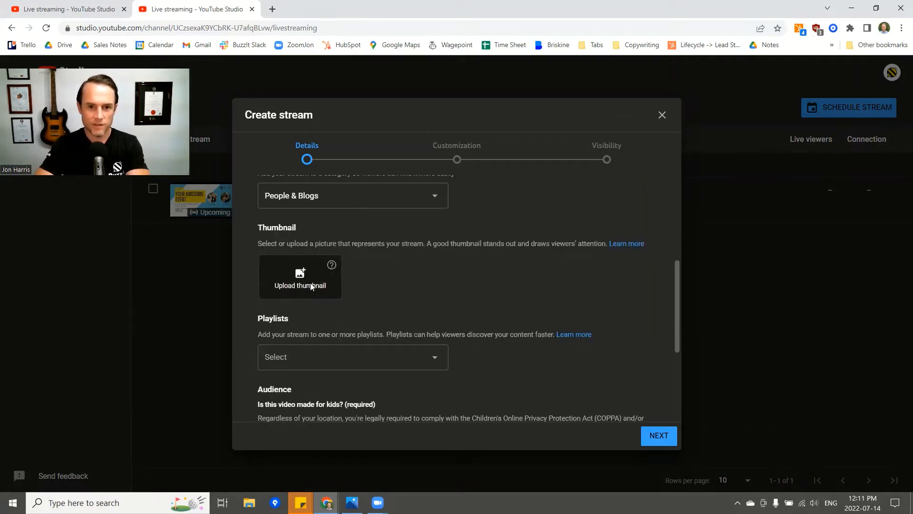
click(311, 283)
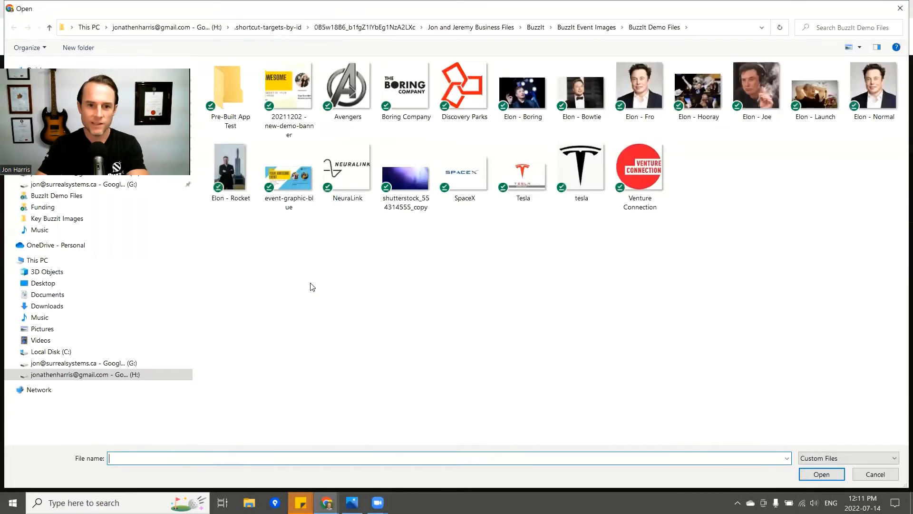
key(Escape)
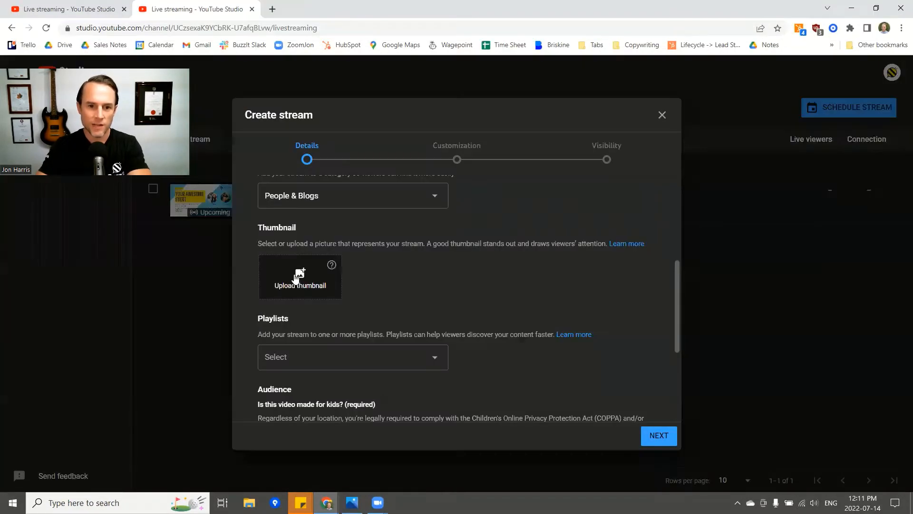
click(301, 274)
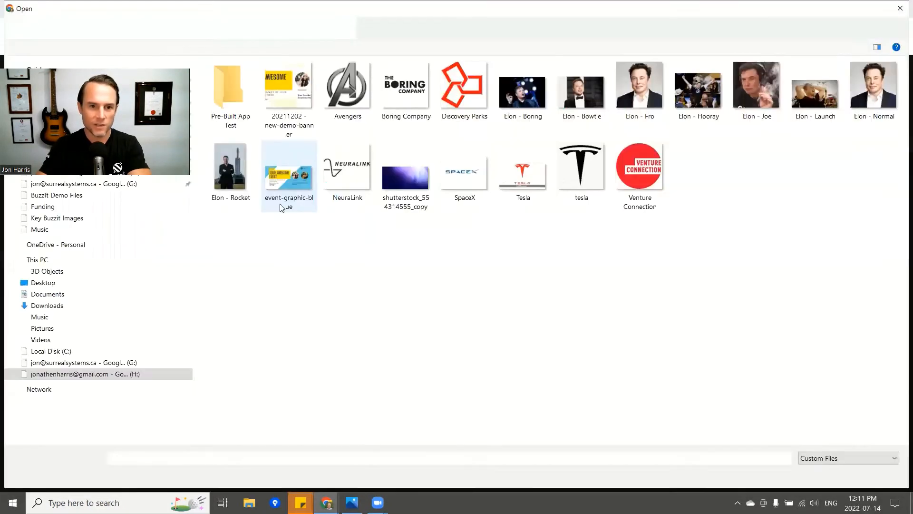
click(283, 181)
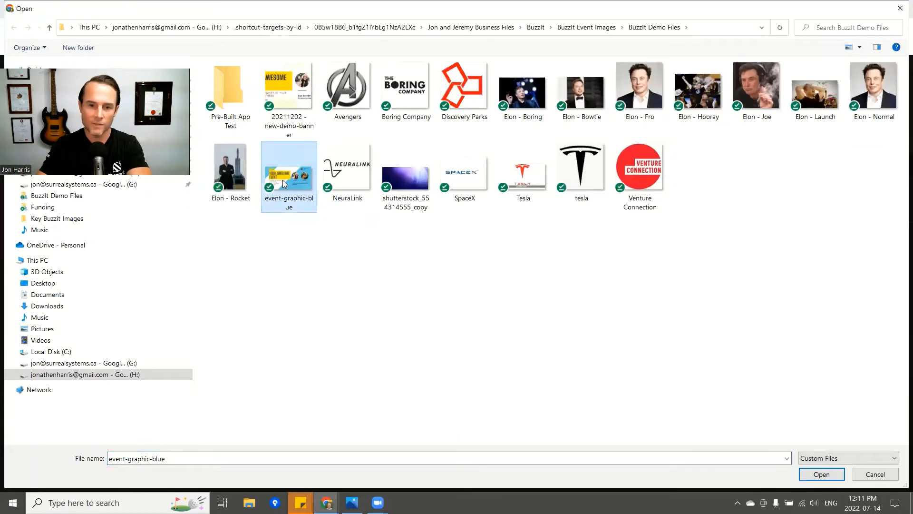
double_click(282, 180)
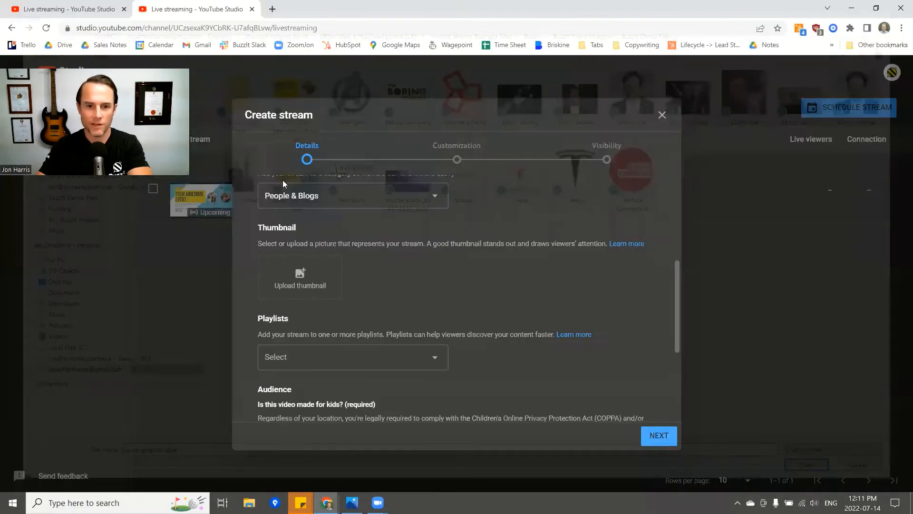
- Mark the stream's audience as not made for kids and continue to the customization settings
scroll(350, 327, down, 3)
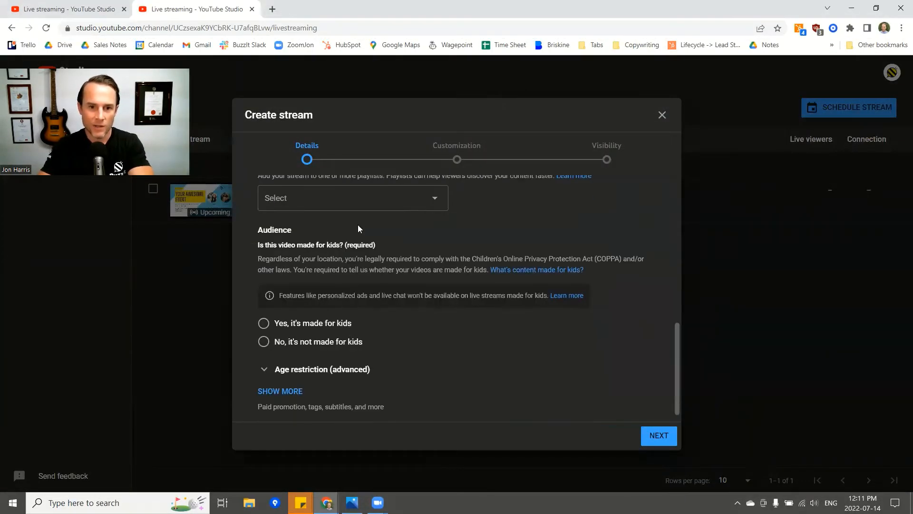
scroll(354, 247, up, 2)
scroll(342, 301, down, 3)
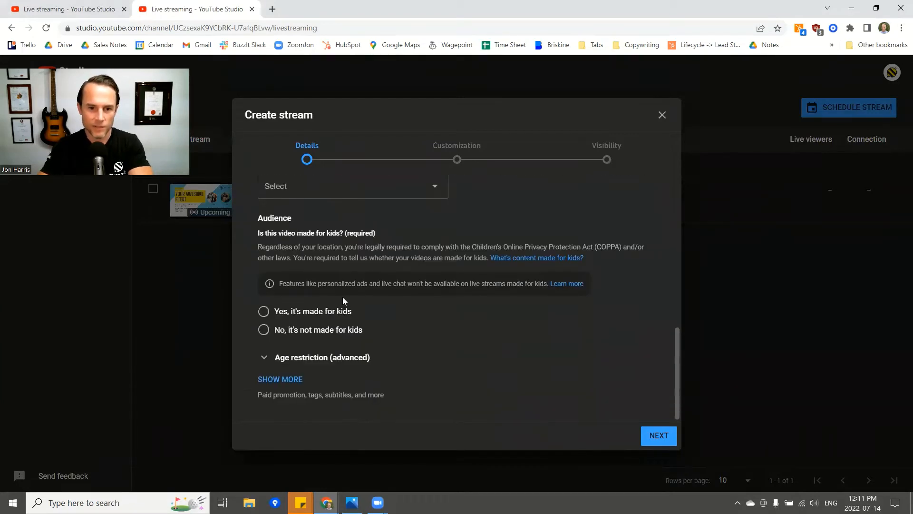
click(341, 331)
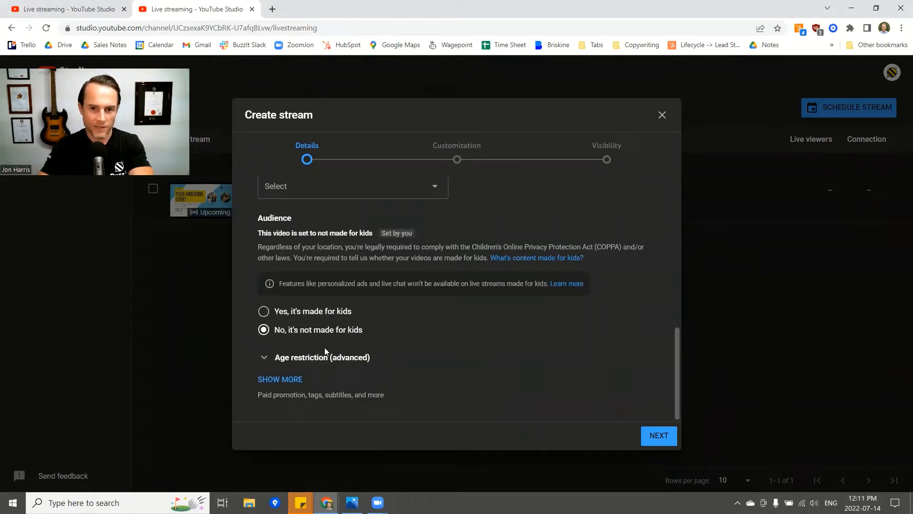
click(670, 443)
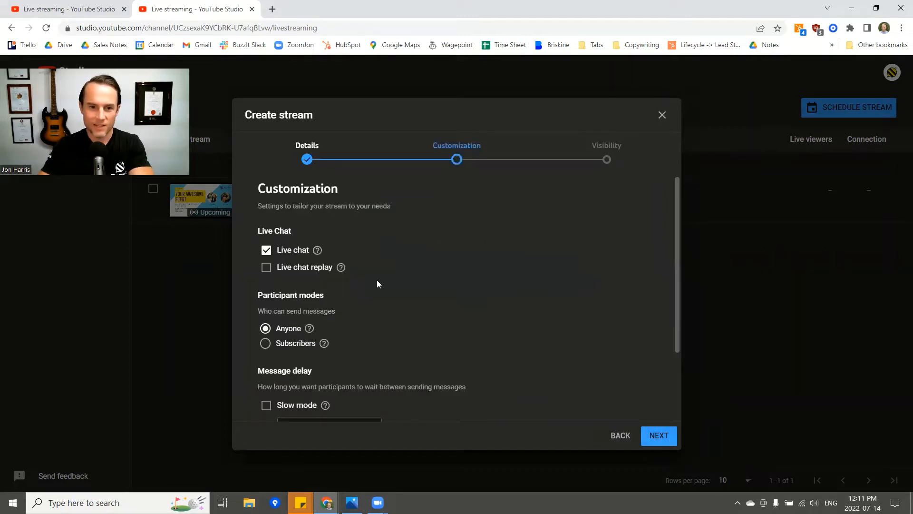
- Turn off live chat for the stream and continue to the visibility settings
click(266, 249)
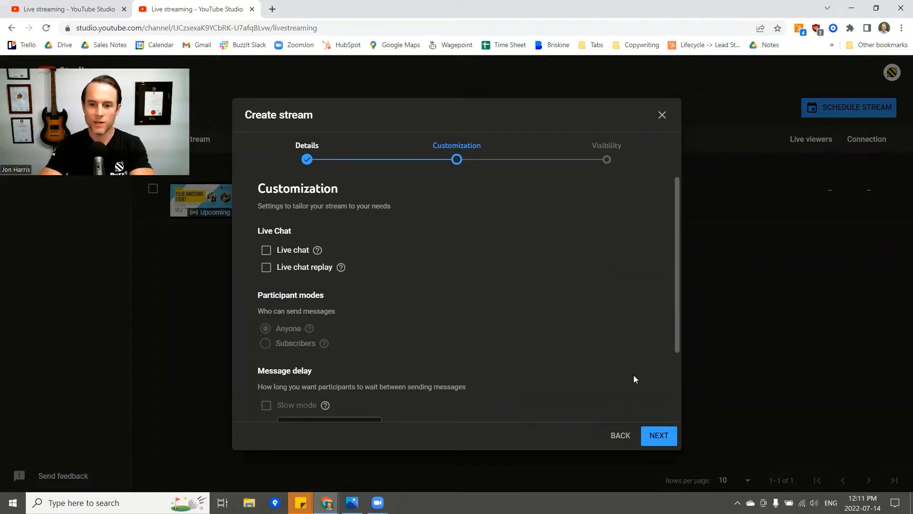
scroll(489, 315, down, 2)
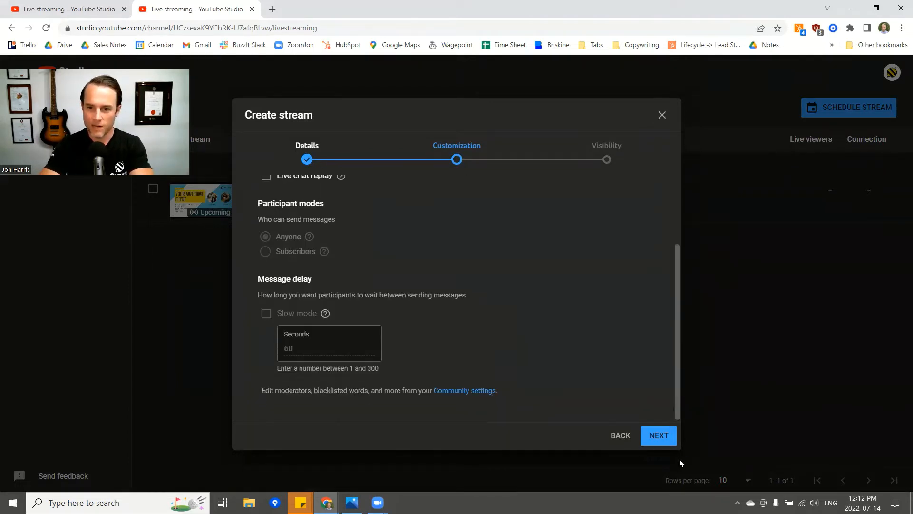
click(656, 440)
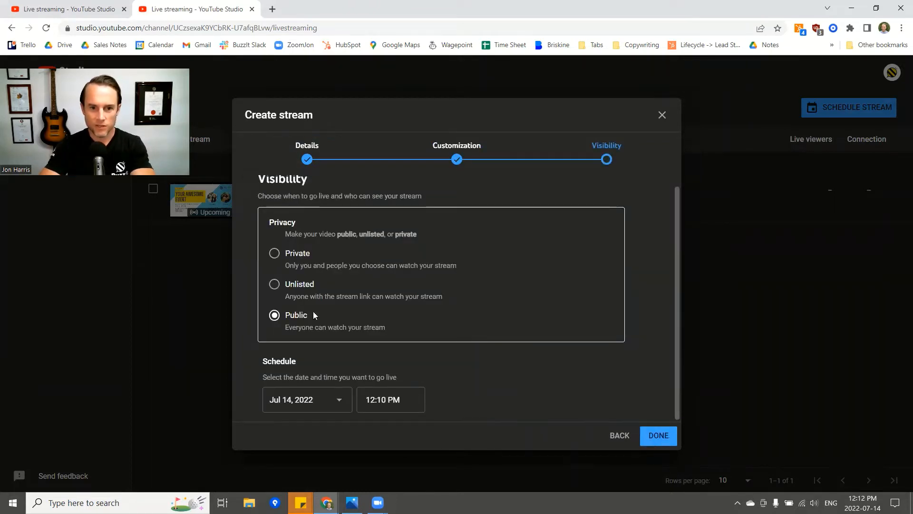
- Set the stream's privacy to Unlisted, so anyone with the stream link can watch
click(303, 287)
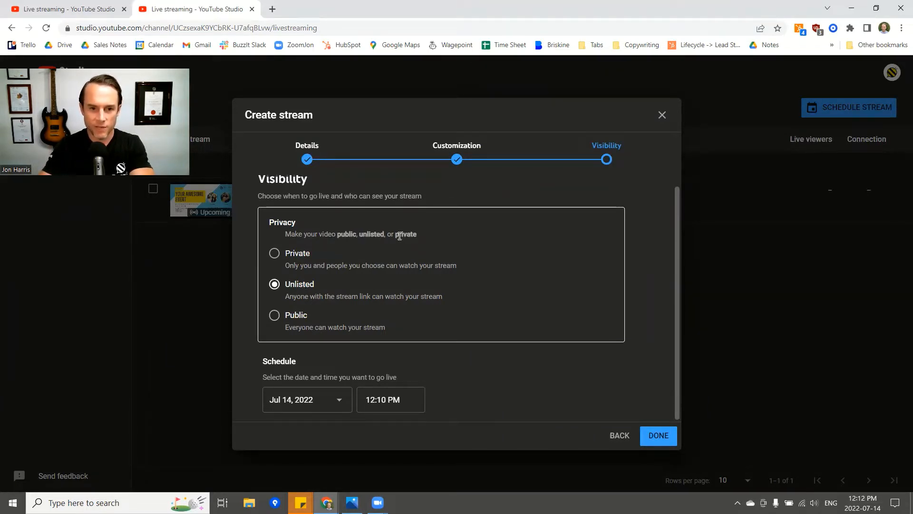
click(276, 318)
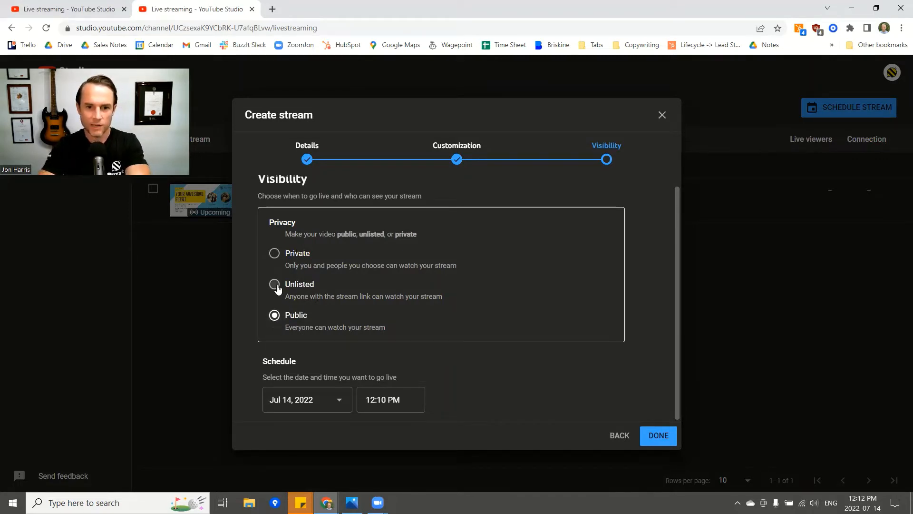
click(275, 285)
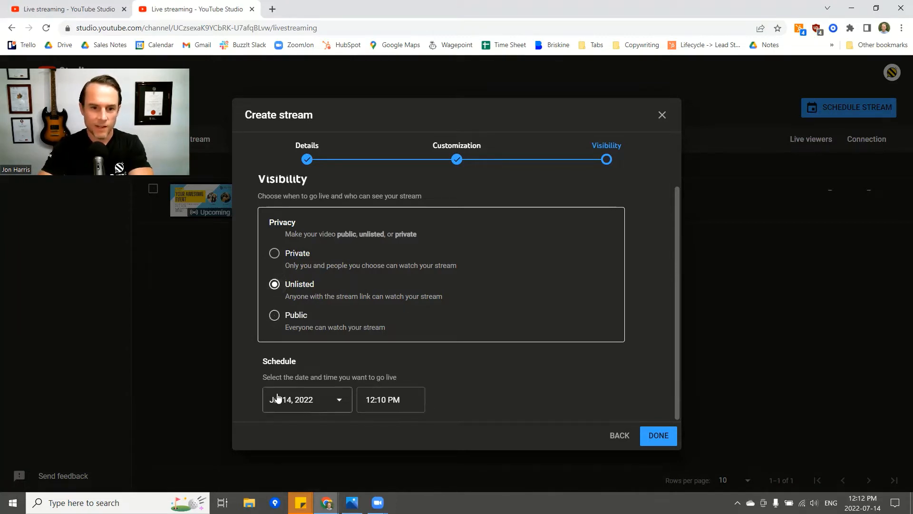
- Set the stream's go-live time to 3:00 PM, keeping the date Jul 14, 2022, and finish creating the stream
click(371, 399)
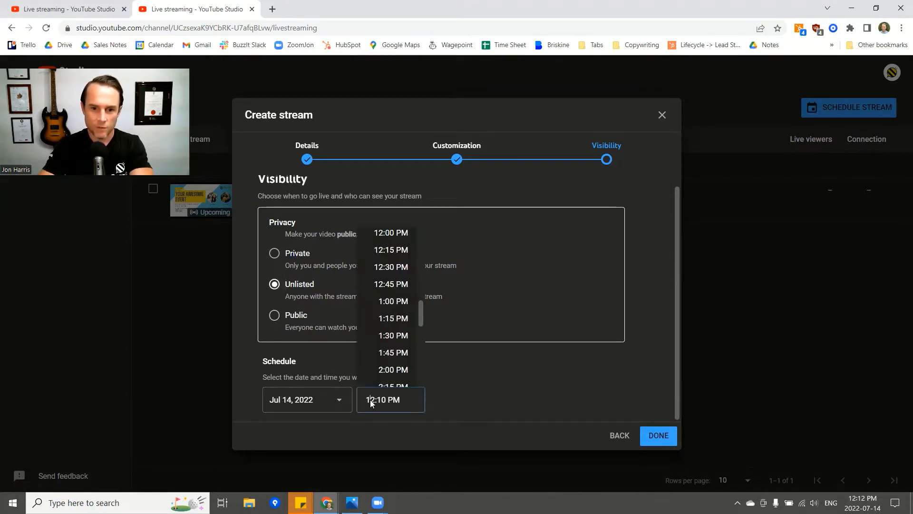
scroll(403, 332, down, 2)
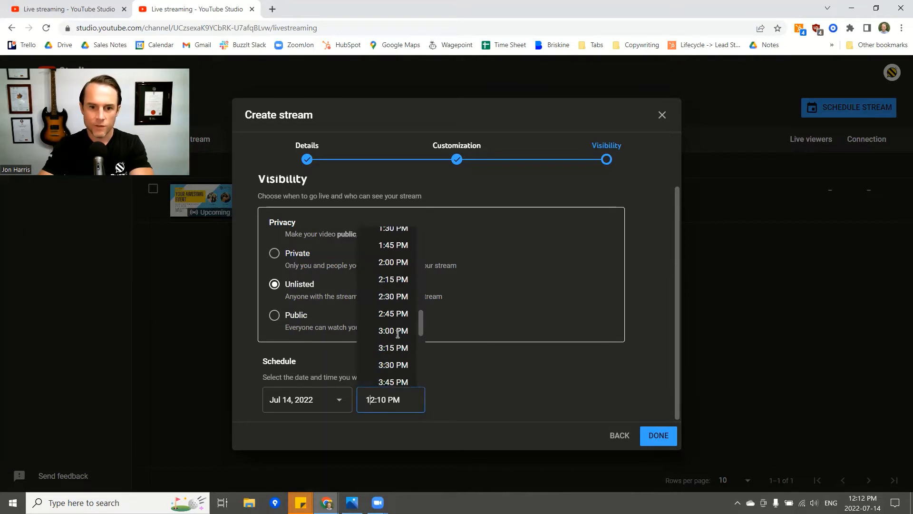
click(399, 332)
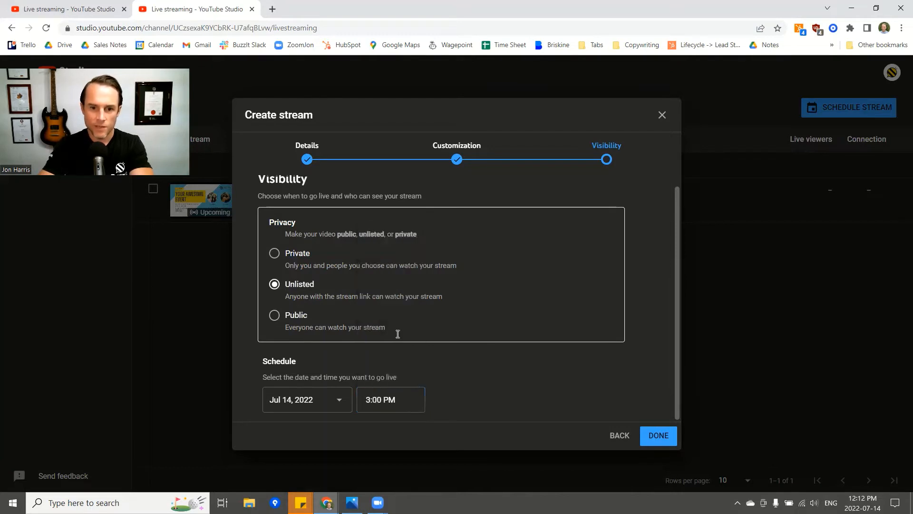
click(659, 434)
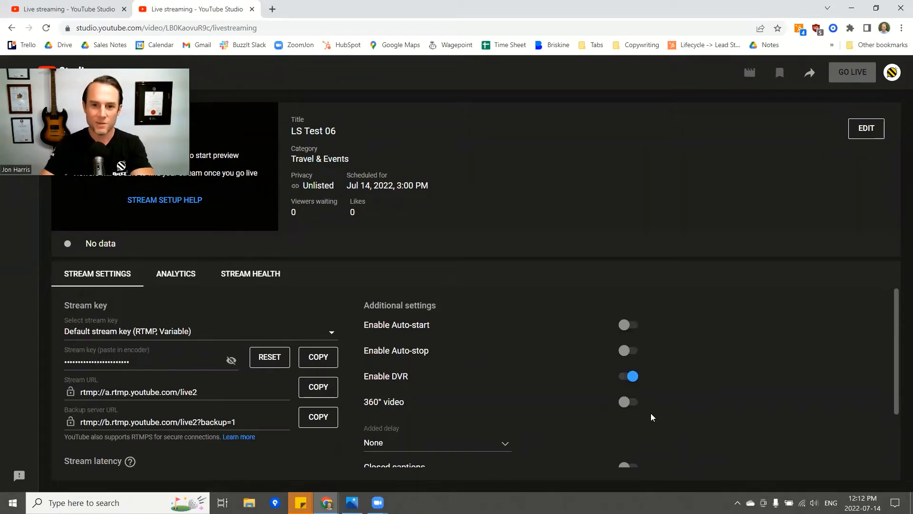
- Return to the livestream PDF guide and highlight the step 2 heading, "Create a scheduled Zoom Meeting"
key(alt+Tab)
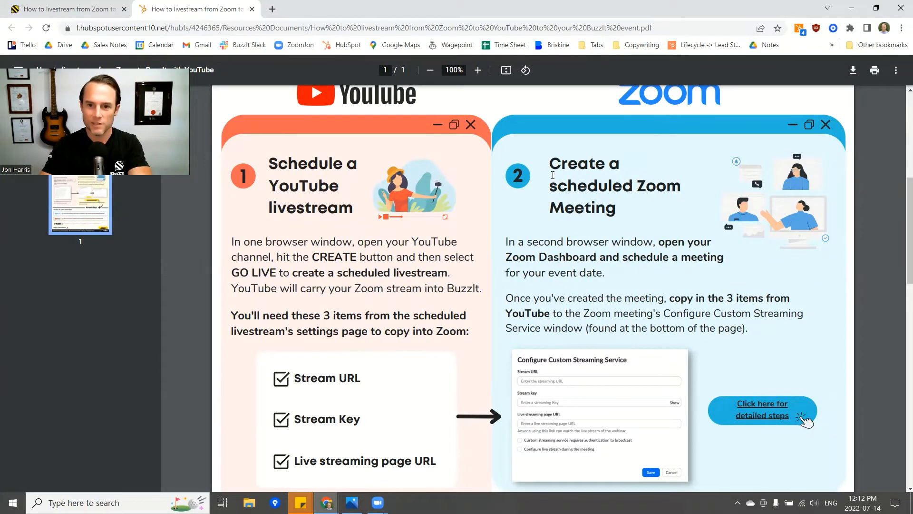
drag(550, 162, 619, 215)
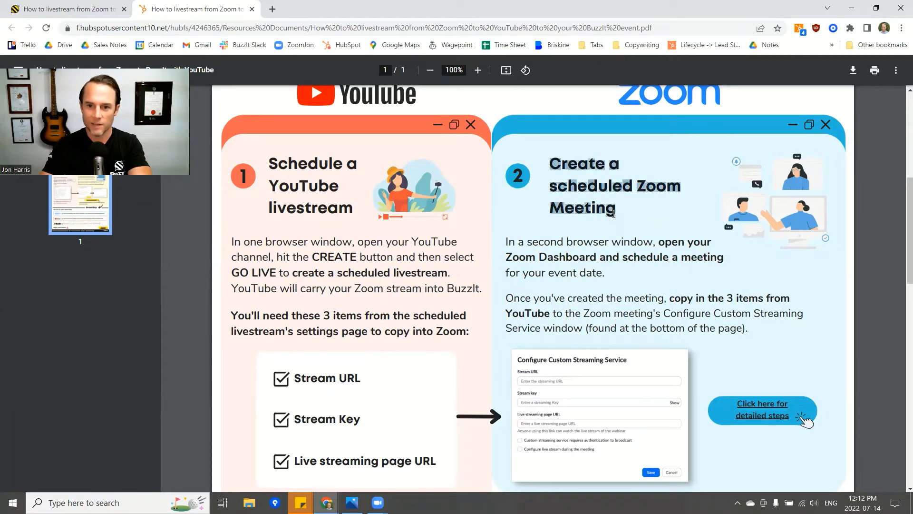
- Switch to the Zoom Meetings page and start scheduling a new meeting with the topic LS Test 06
click(682, 209)
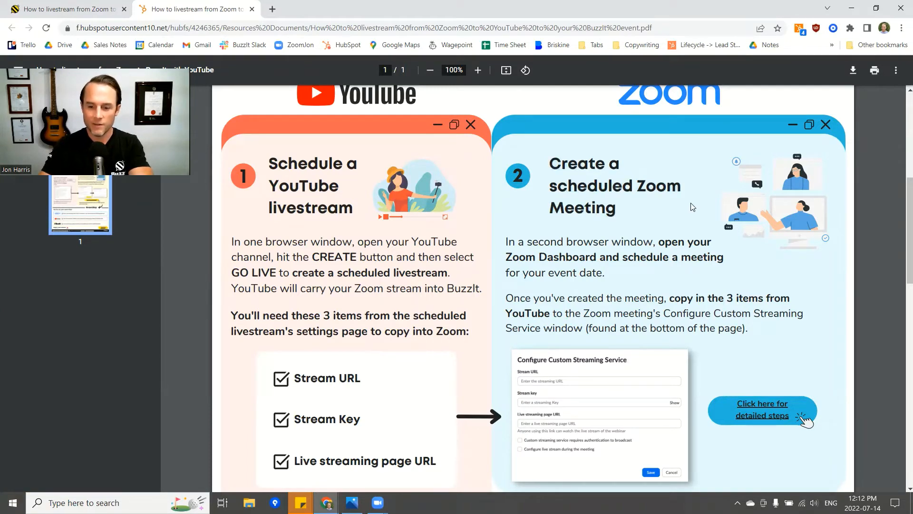
key(alt+Tab)
key(alt+Tab)
key(alt+Tab)
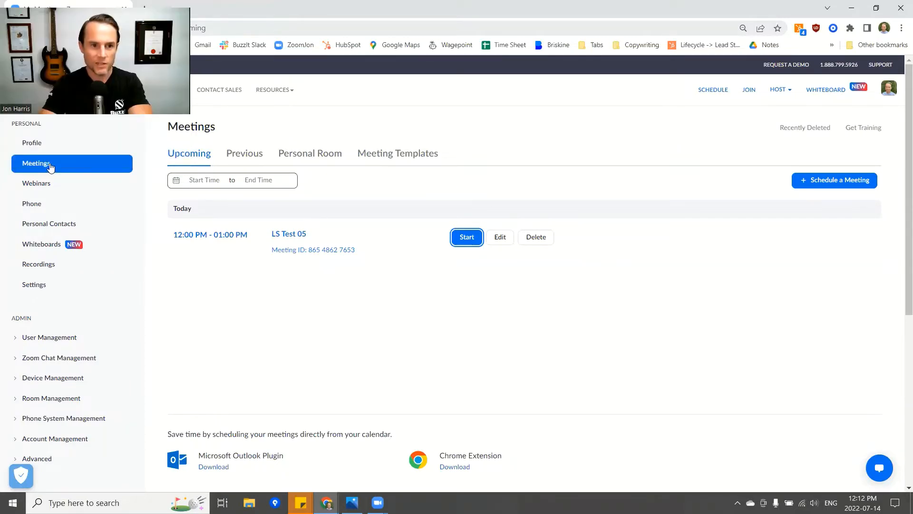
click(830, 186)
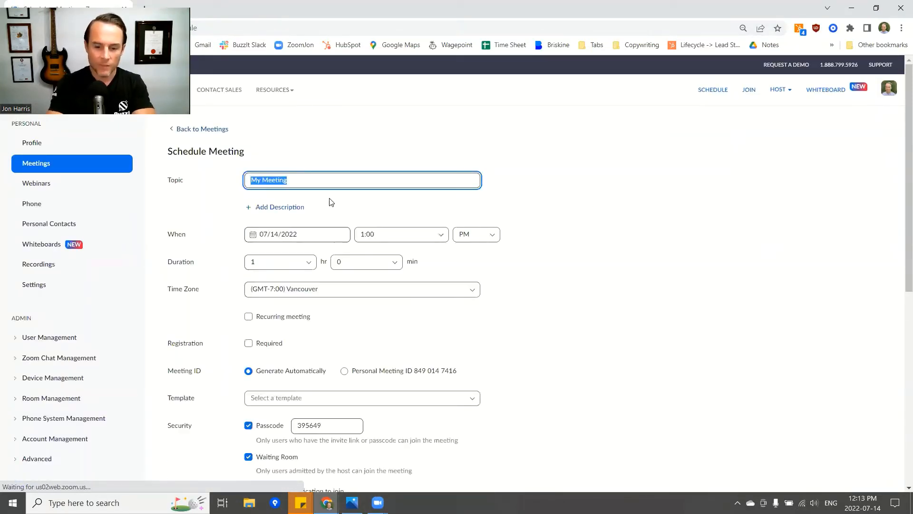
text(LS)
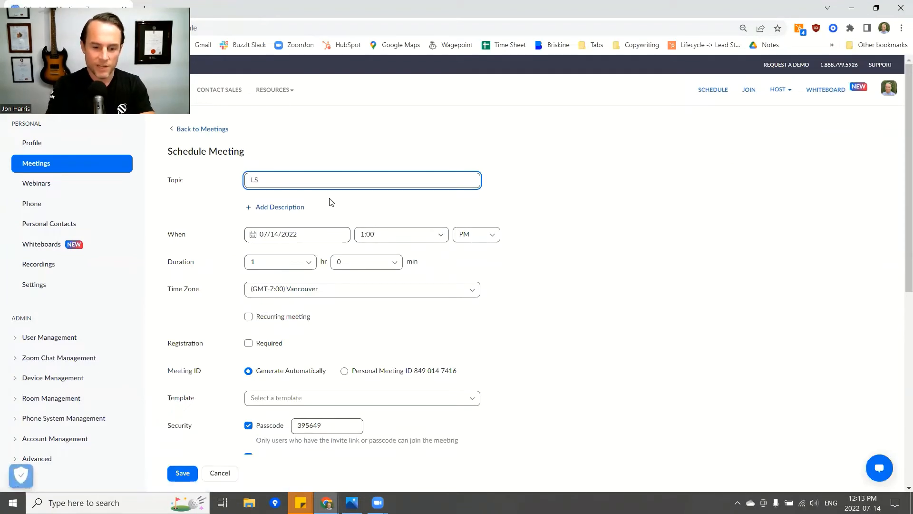
text( Test )
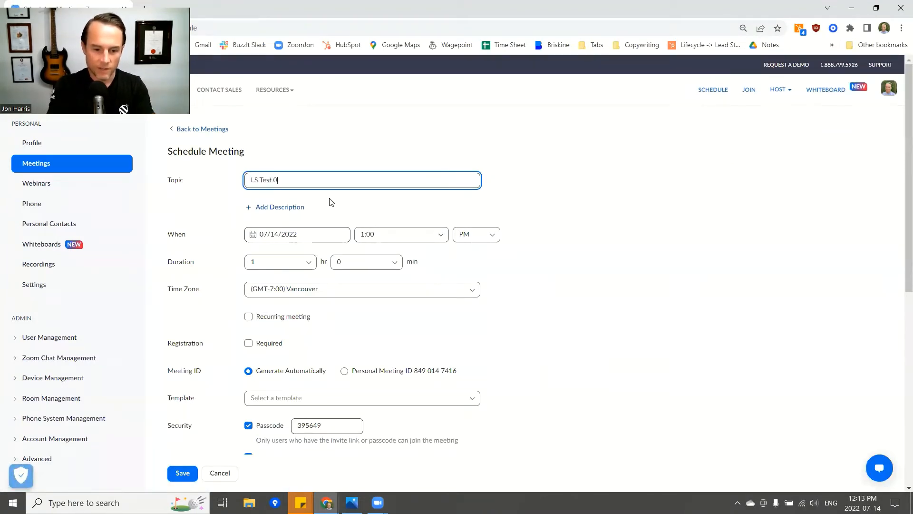
text(06)
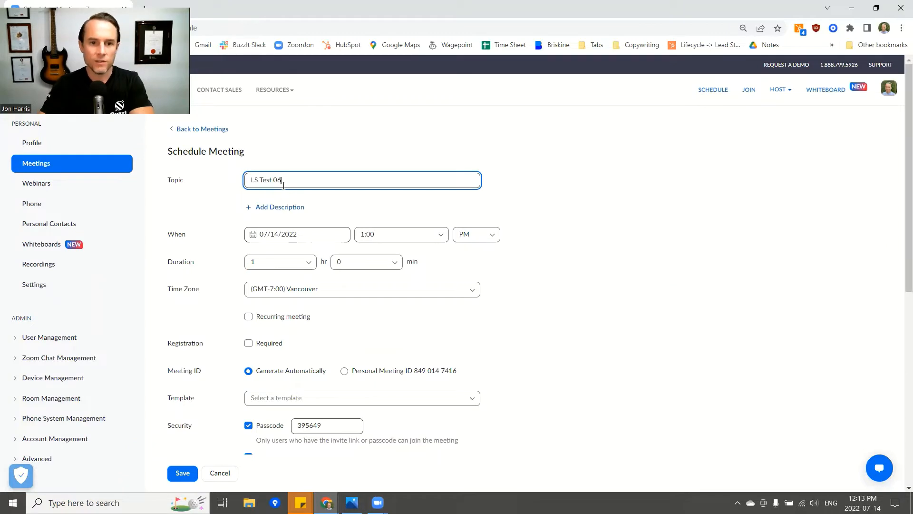
- Leave registration not required and save the meeting with its default schedule, security, video and audio settings
scroll(308, 257, down, 1)
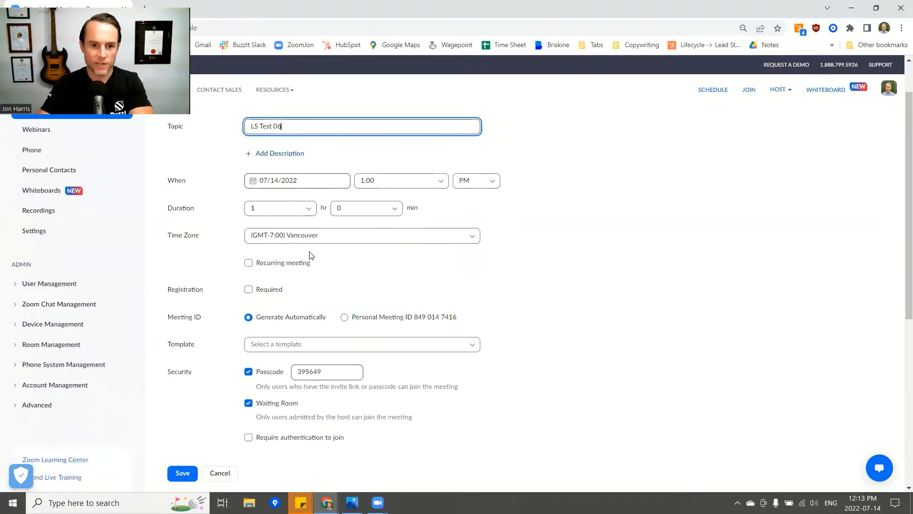
scroll(333, 361, down, 1)
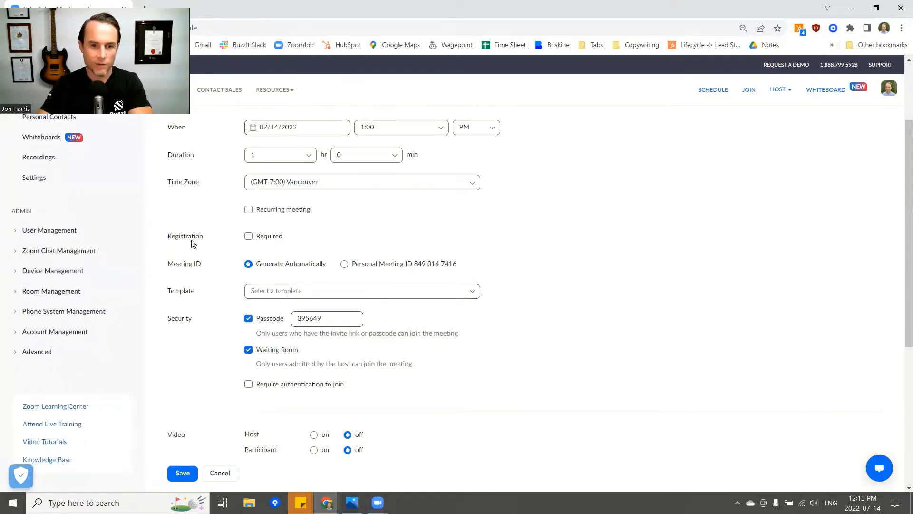
click(193, 239)
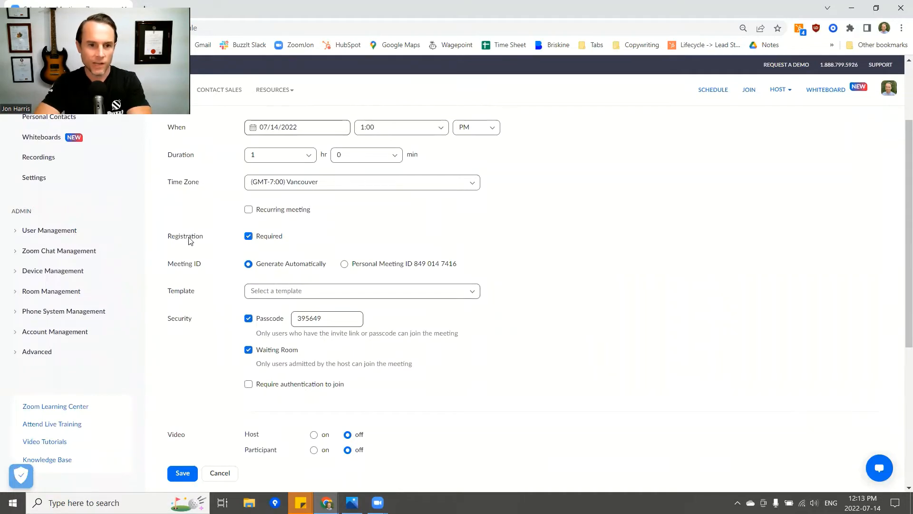
click(248, 236)
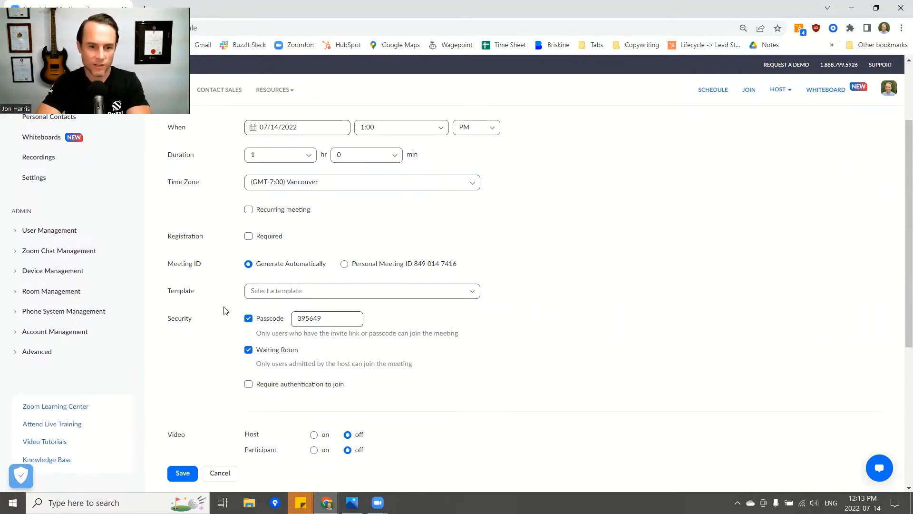
scroll(216, 343, down, 1)
scroll(214, 361, down, 1)
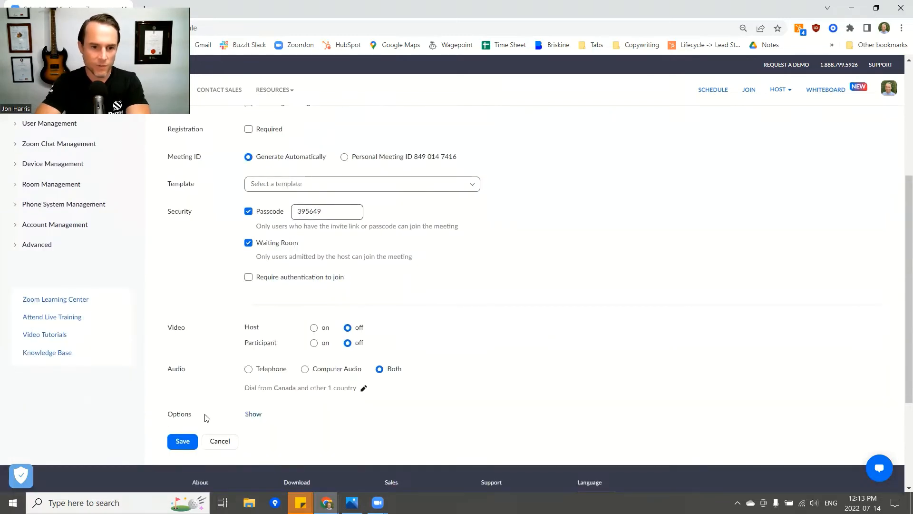
click(185, 442)
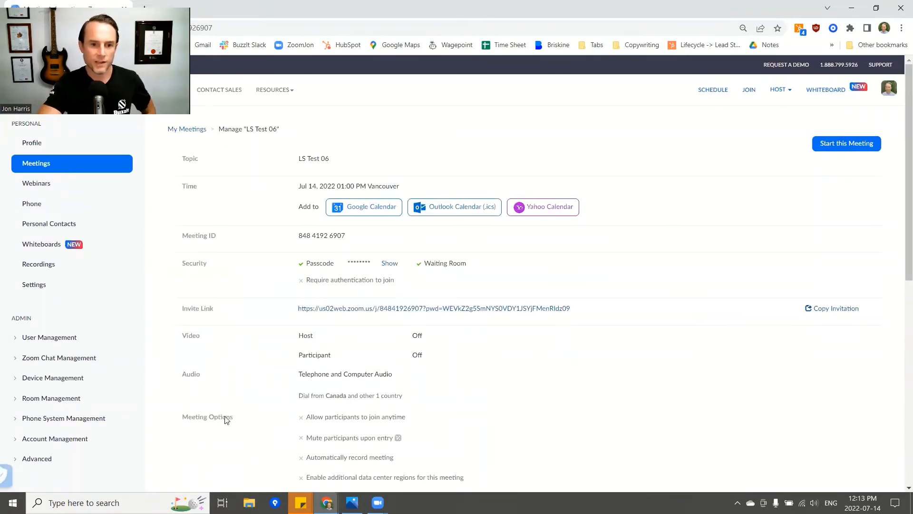
- Review the saved meeting's Live Streaming section and open its custom streaming service configuration
scroll(223, 419, down, 7)
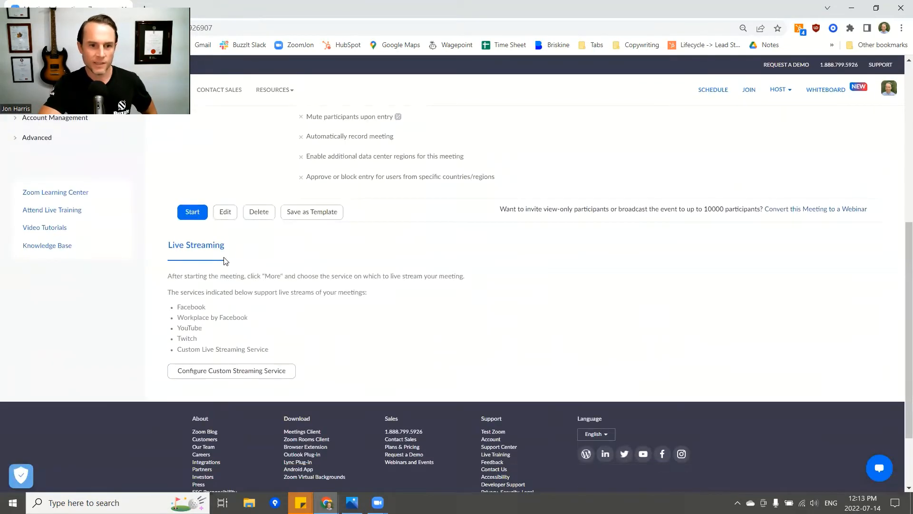
drag(229, 244, 167, 247)
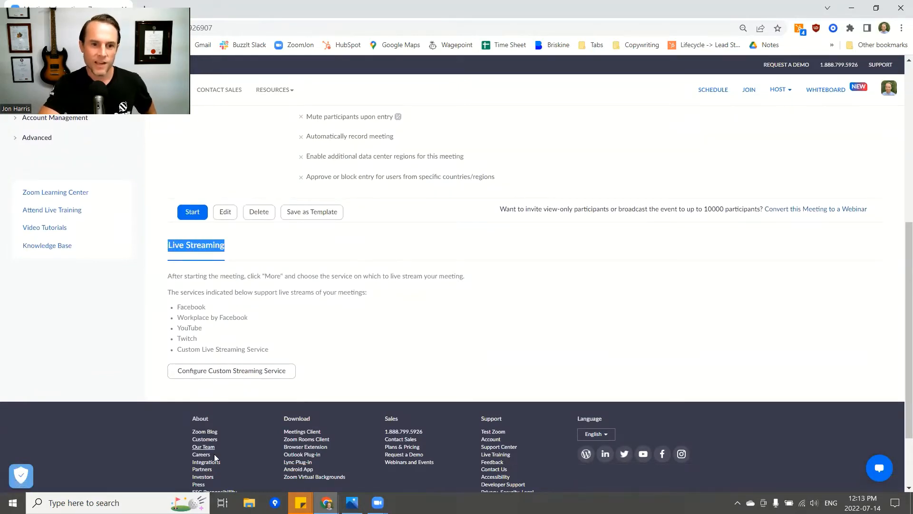
click(233, 257)
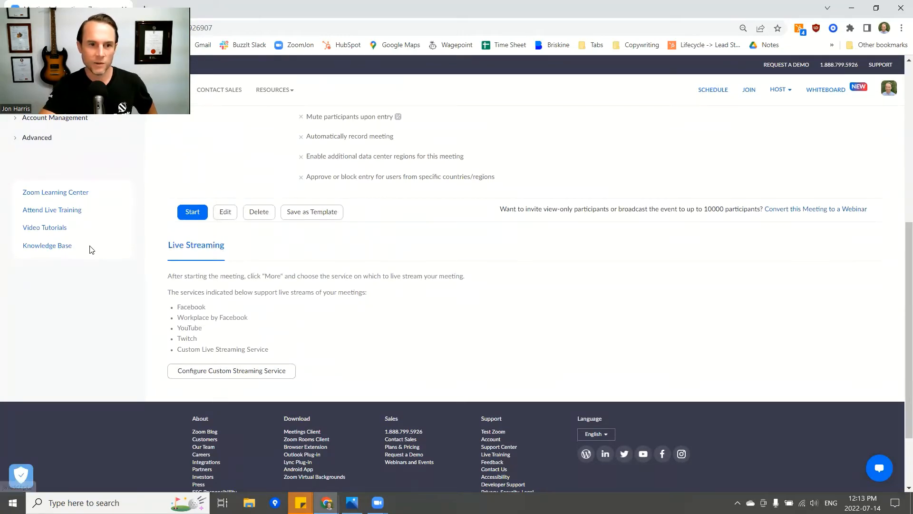
scroll(86, 250, up, 5)
scroll(80, 251, up, 3)
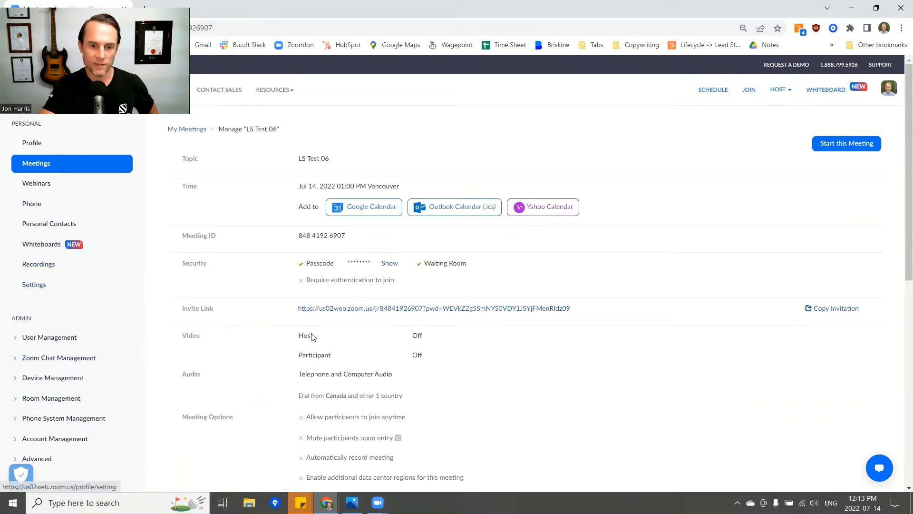
scroll(311, 337, down, 3)
scroll(311, 337, down, 4)
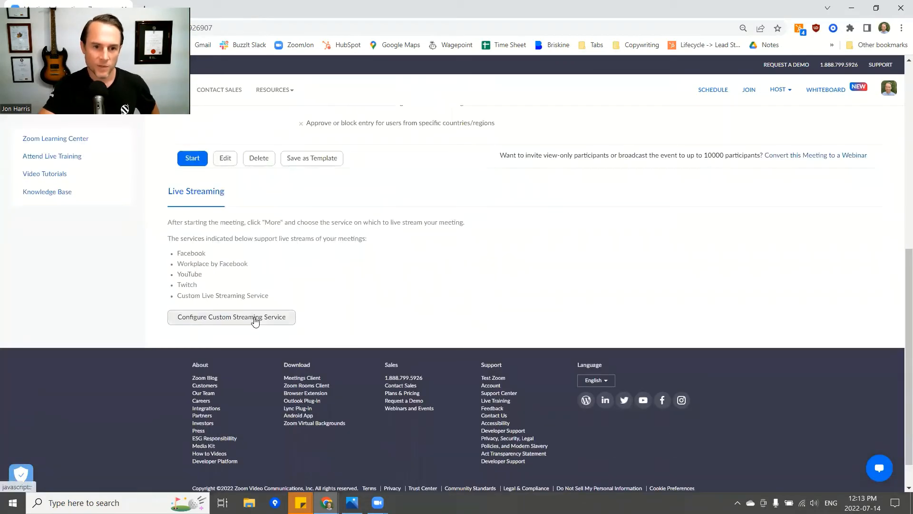
click(217, 323)
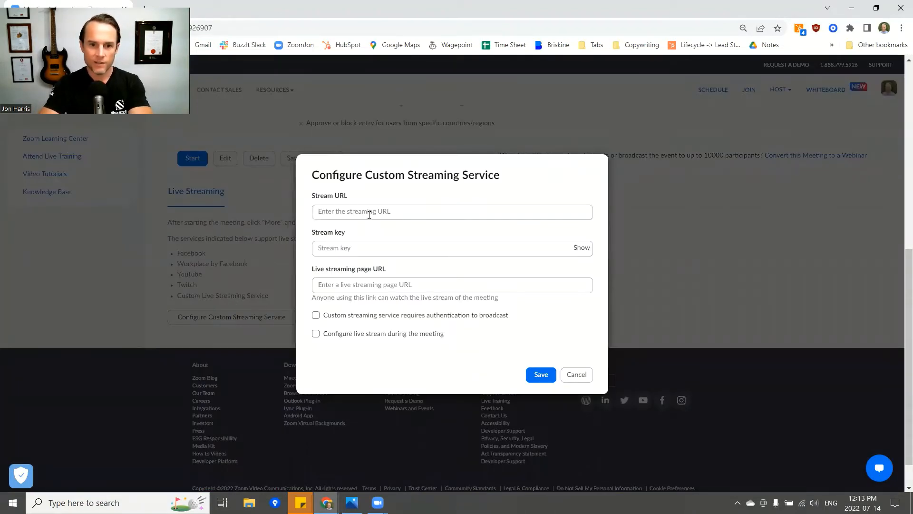
- Copy the Stream URL rtmp://a.rtmp.youtube.com/live2 from YouTube Studio into the Stream URL field of Zoom's custom streaming configuration
click(355, 213)
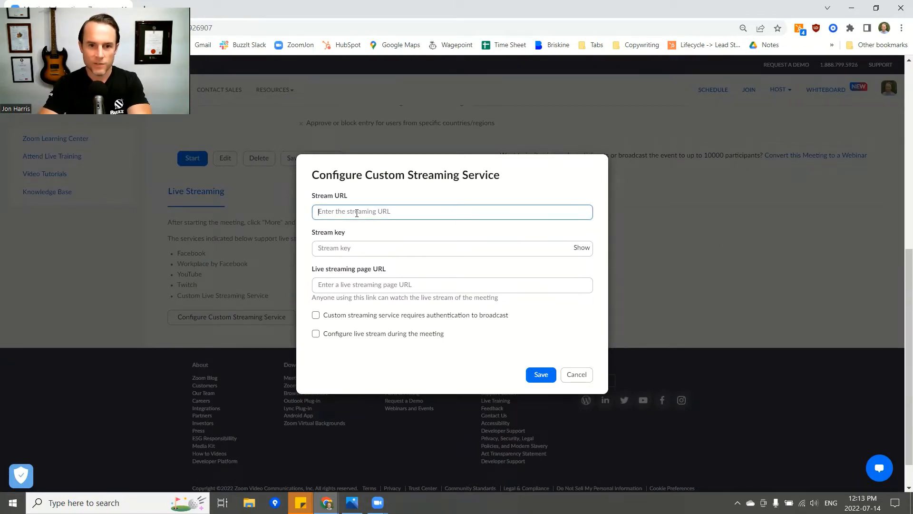
key(alt+Tab)
key(alt+Tab)
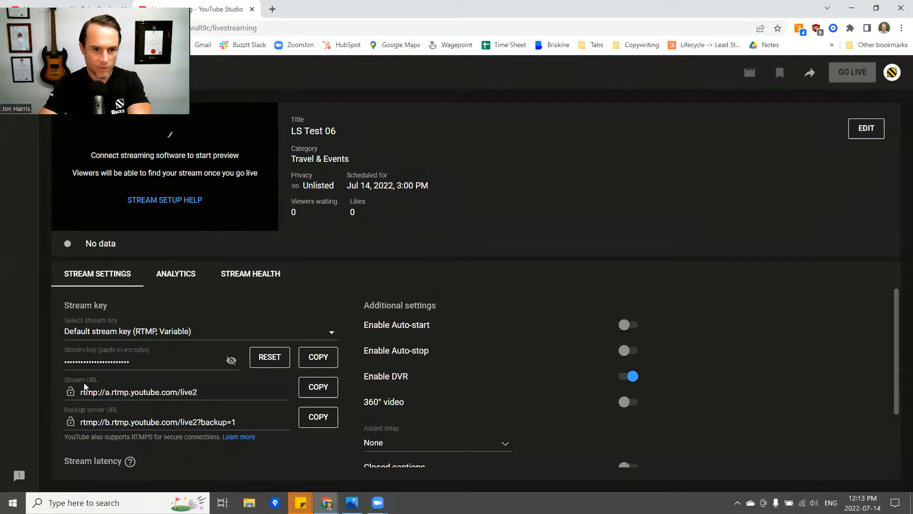
click(99, 383)
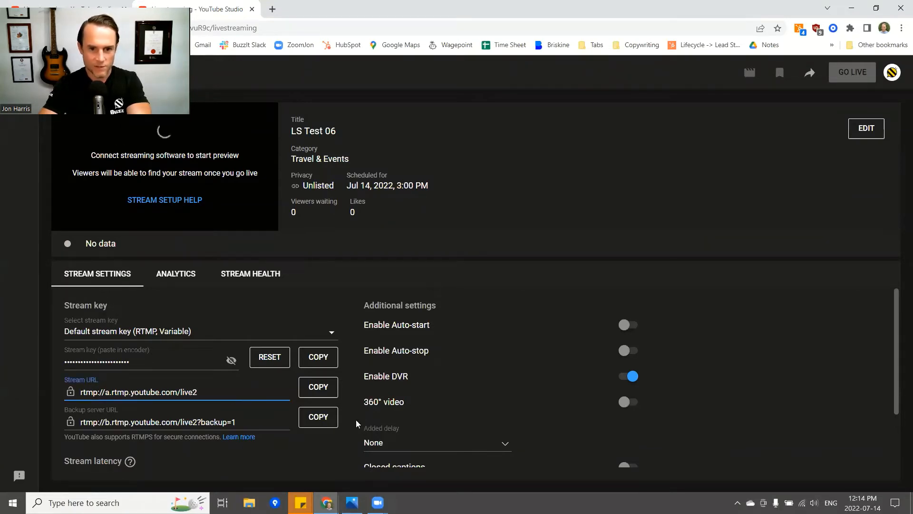
click(325, 394)
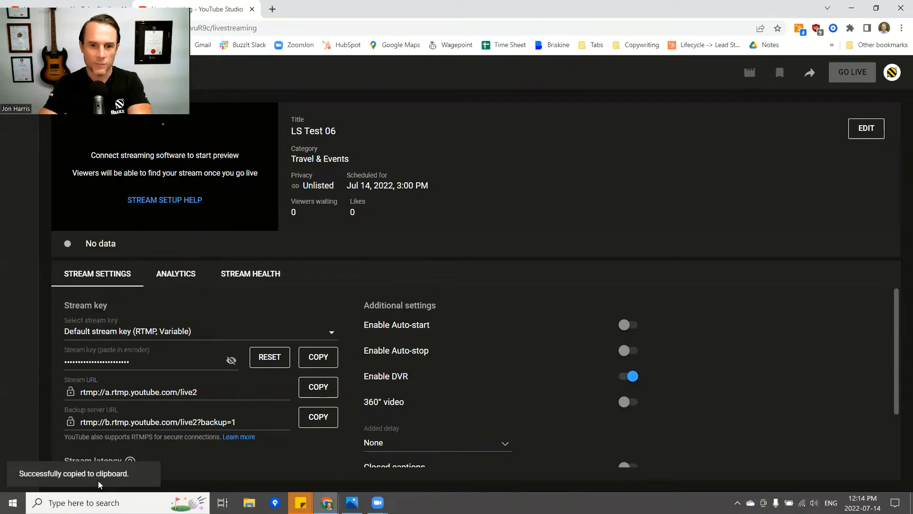
key(alt+Tab)
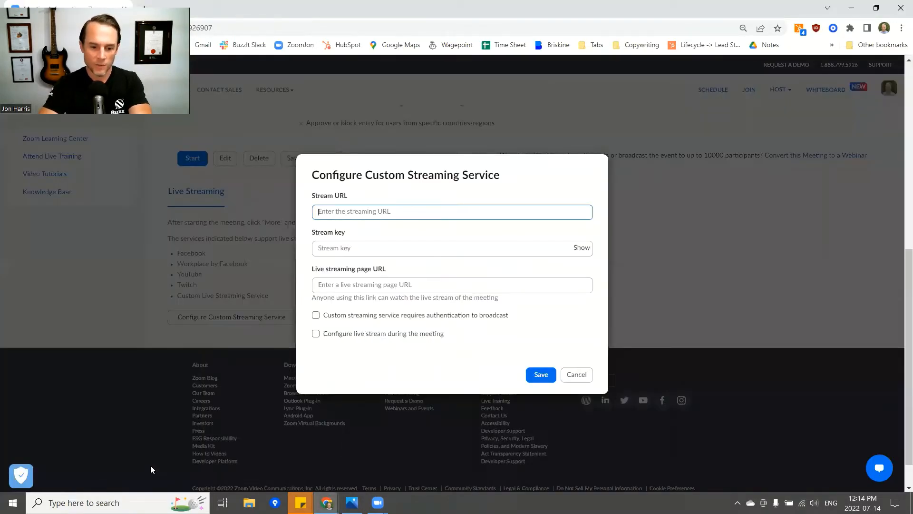
key(ctrl+v)
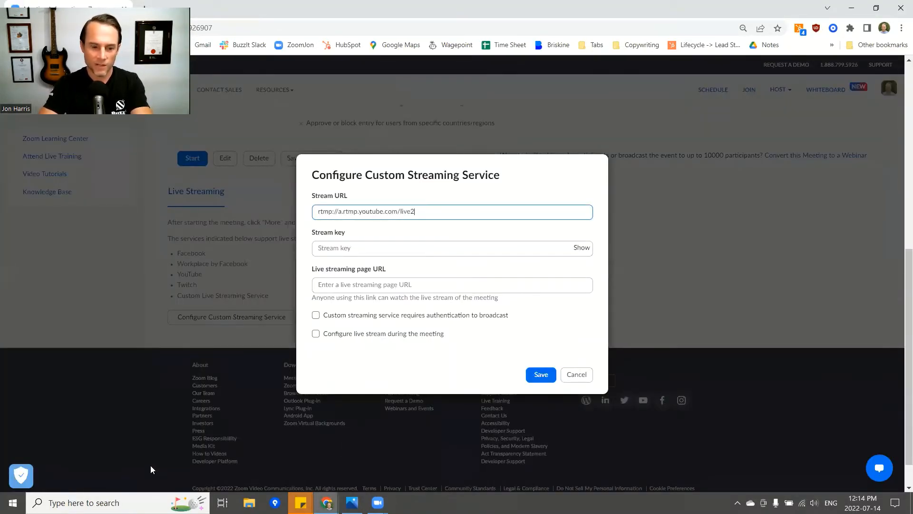
- Copy the stream key from YouTube Studio and paste it into Zoom's Stream key field
key(Tab)
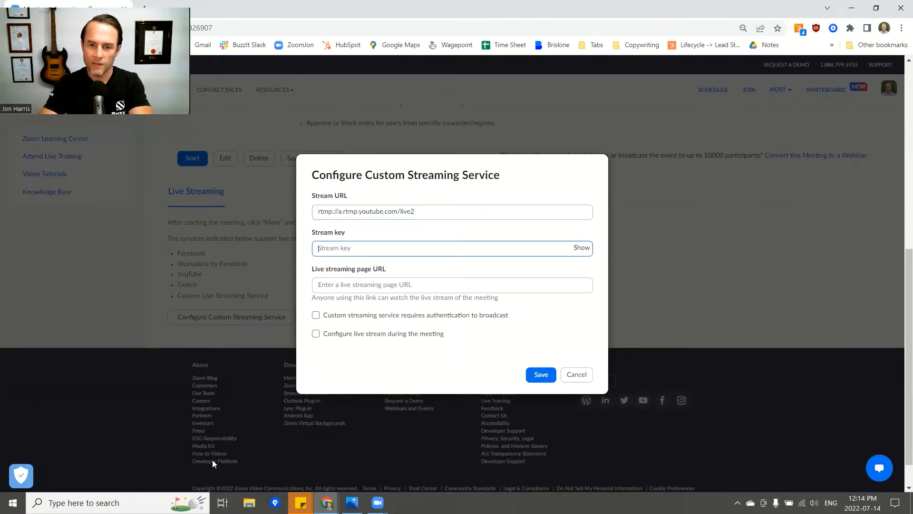
key(alt+Tab)
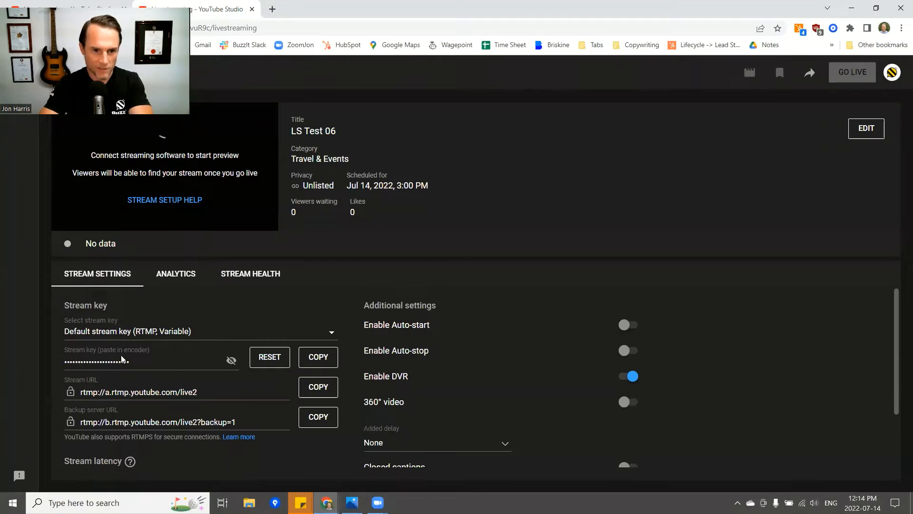
click(320, 361)
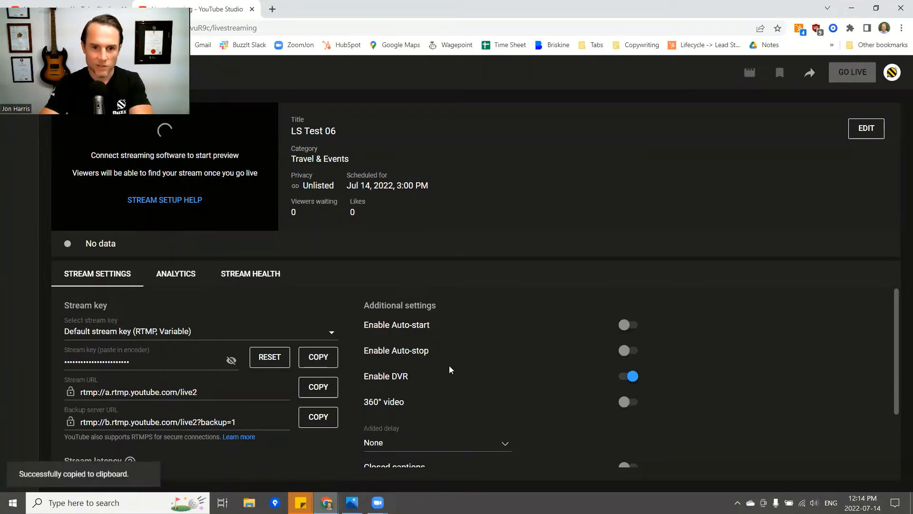
key(alt+Tab)
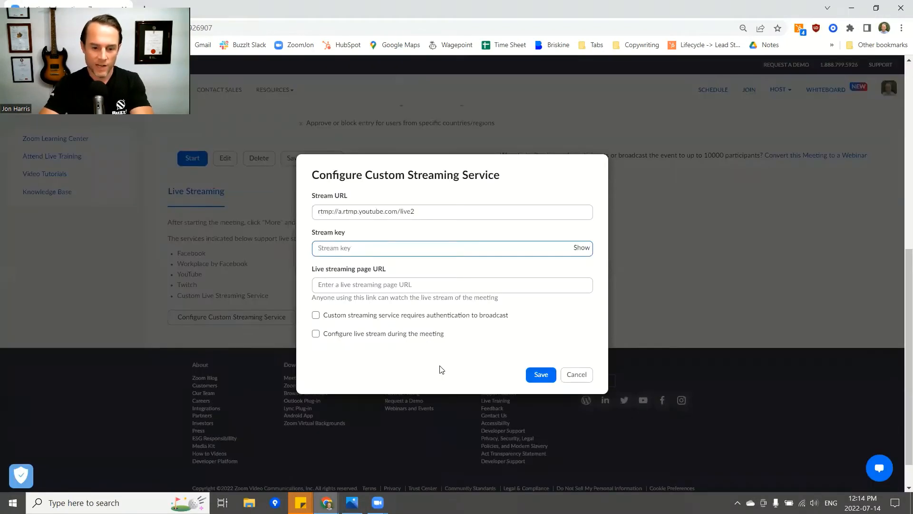
key(ctrl+v)
- Go to the Live streaming page URL field, return to YouTube Studio and copy the LS Test 06 video link from its sharing options
key(Tab)
key(Tab)
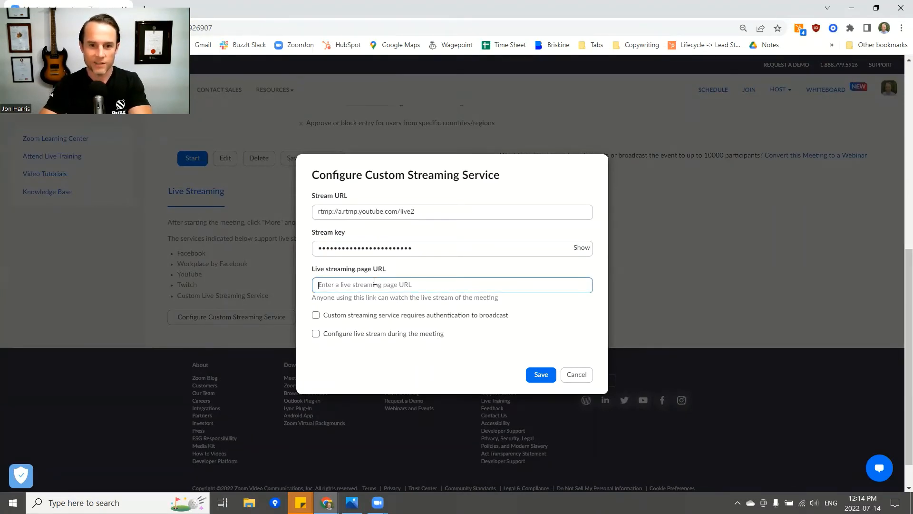
key(alt+Tab)
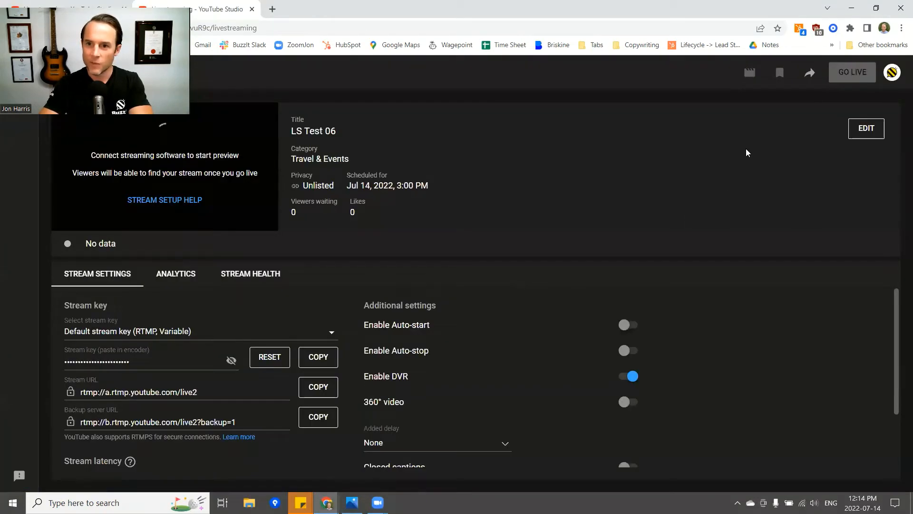
click(810, 76)
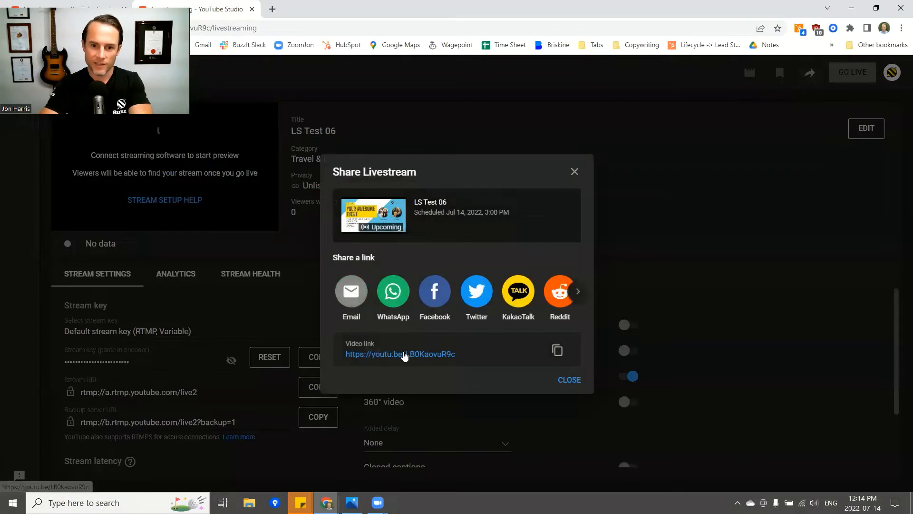
click(557, 351)
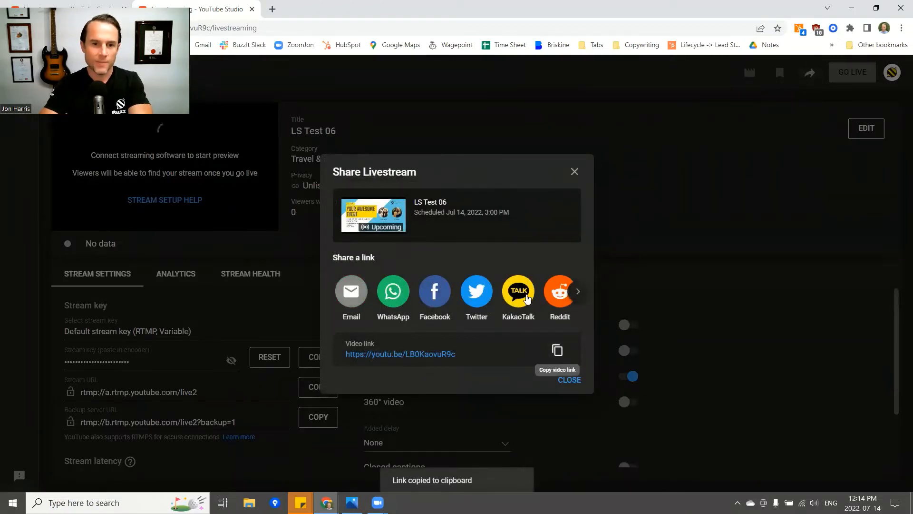
- Open the copied livestream video link in a new browser tab
click(272, 9)
key(ctrl+v)
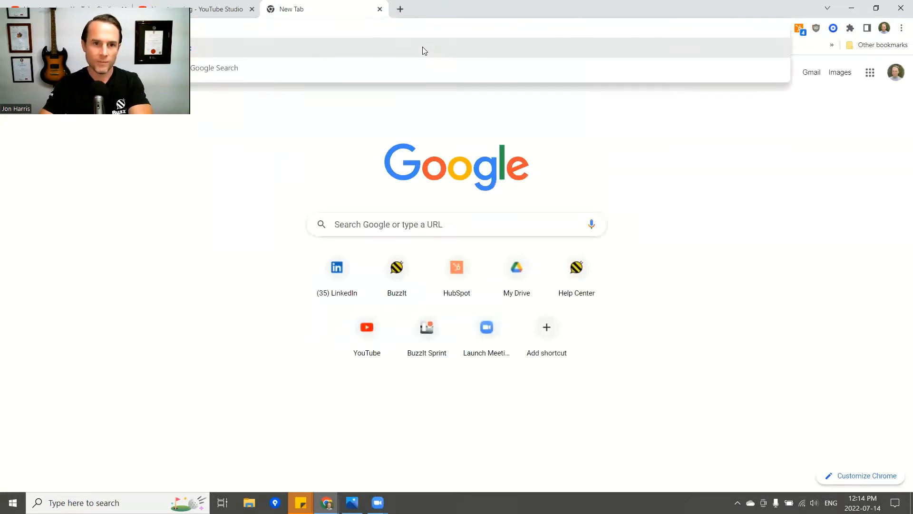
key(Return)
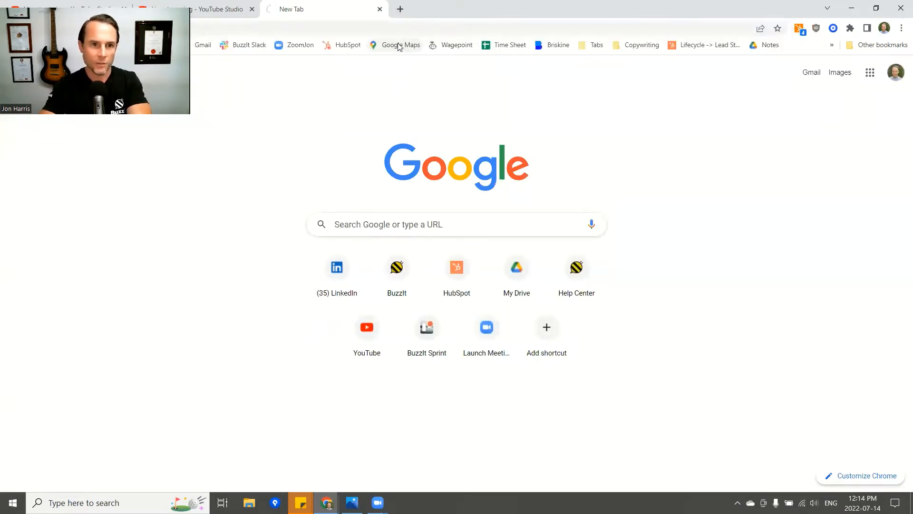
drag(108, 123, 108, 177)
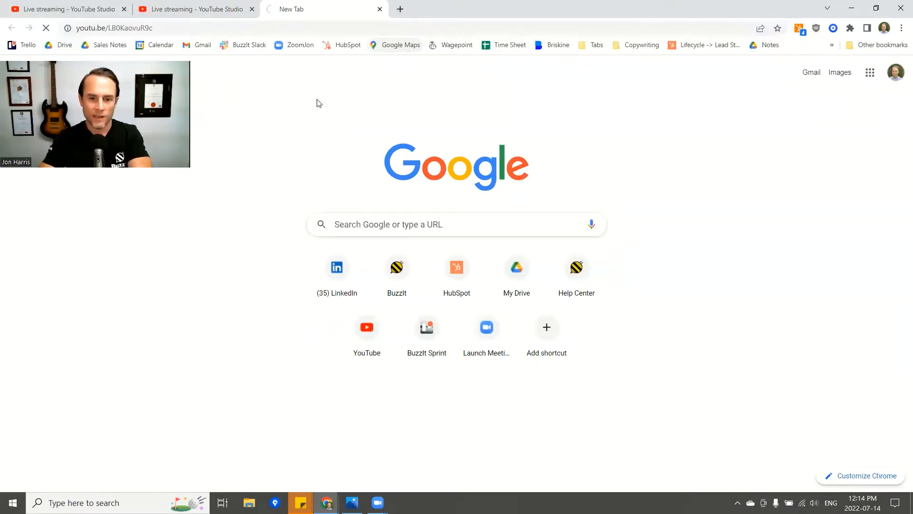
- Switch to Zoom's custom streaming configuration, paste the copied YouTube video link as the Live streaming page URL and save the settings
key(alt+Tab)
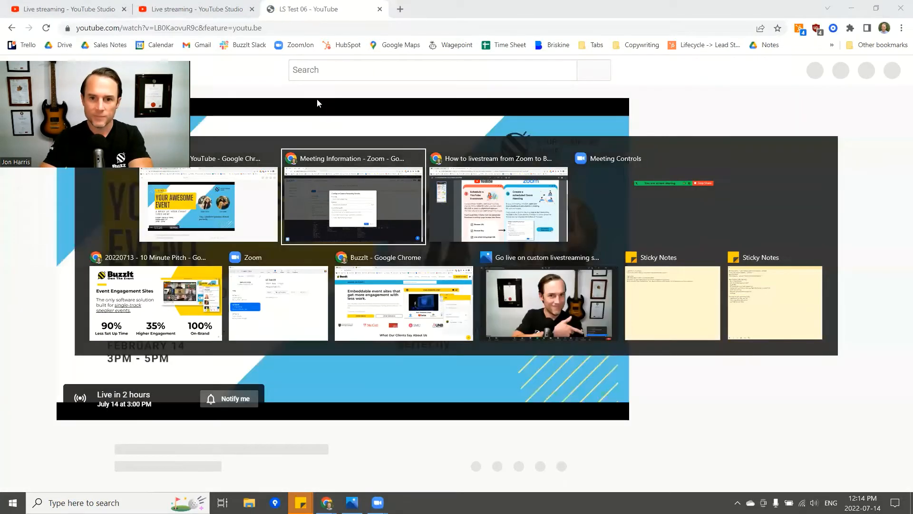
key(alt+Tab)
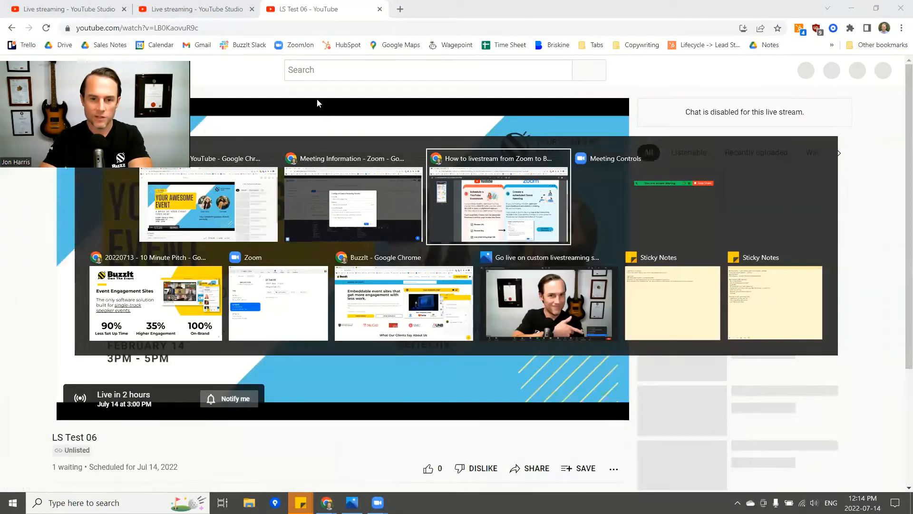
key(alt+shift+Tab)
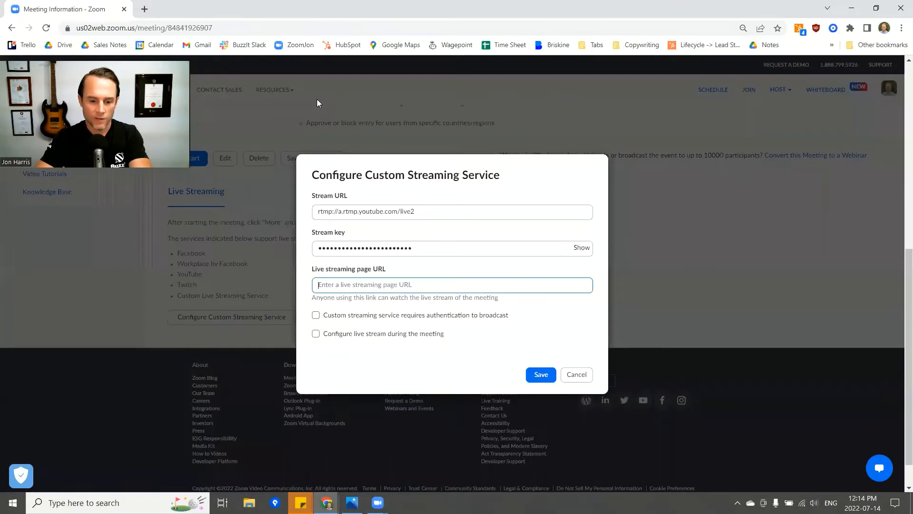
key(ctrl+v)
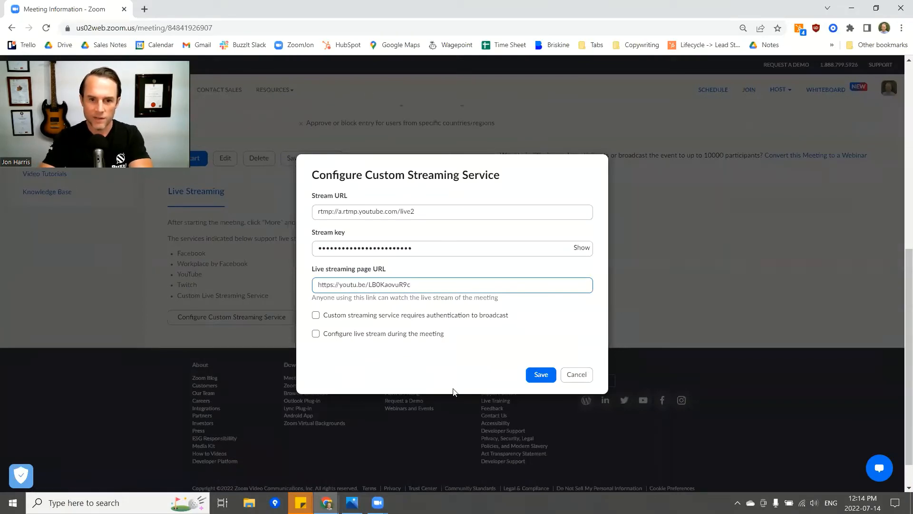
click(534, 376)
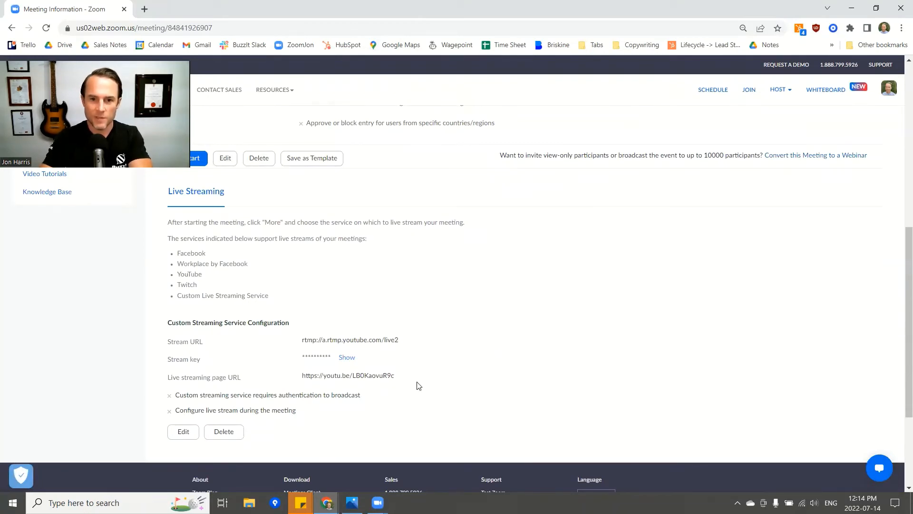
- Check step 3 of the livestream infographic and copy the LS Test 06 video's embed code from its YouTube sharing options
key(alt+Tab)
key(alt+Tab)
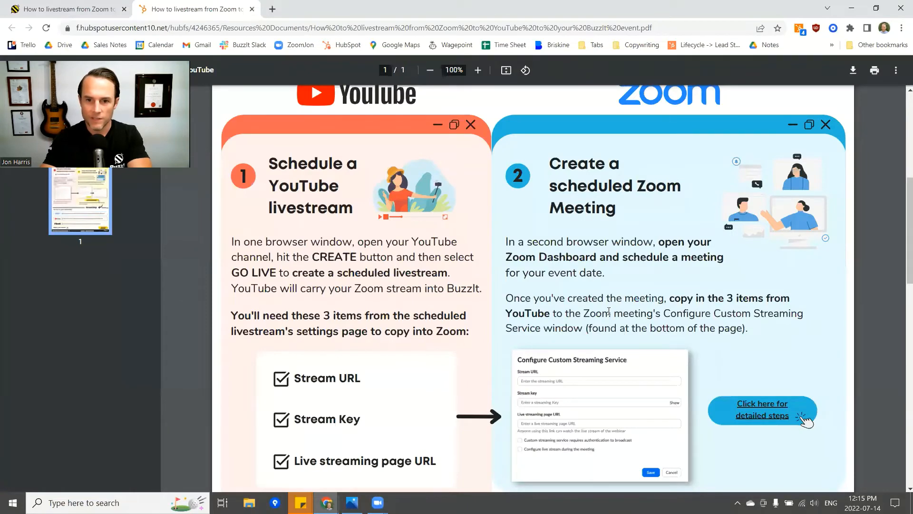
scroll(609, 311, down, 3)
scroll(331, 226, down, 4)
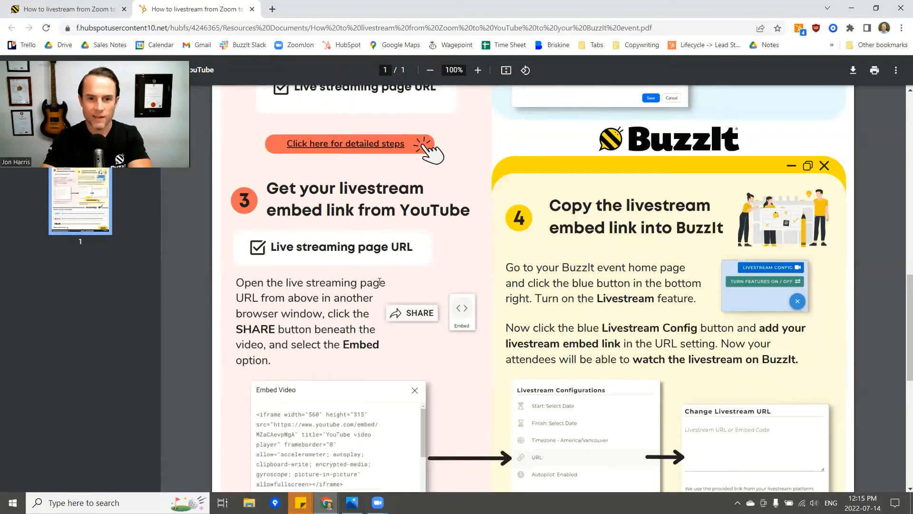
key(alt+Tab)
key(Tab)
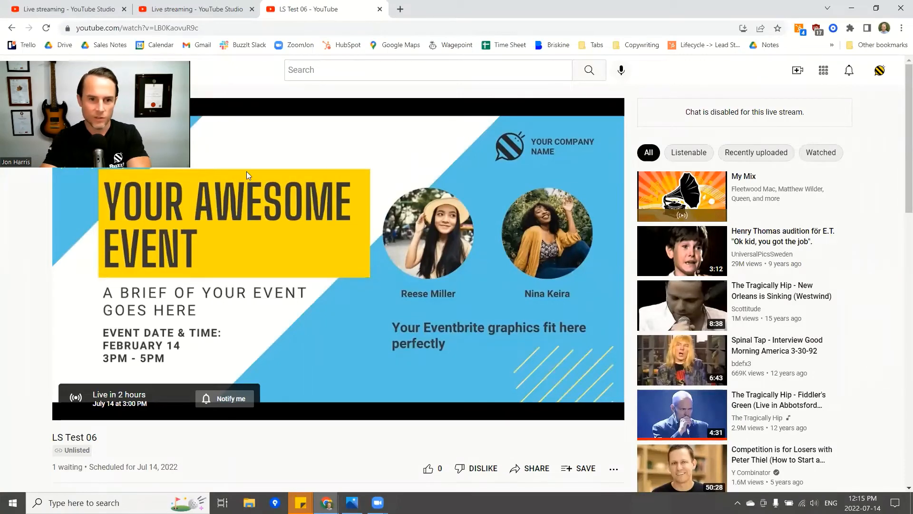
scroll(514, 352, down, 1)
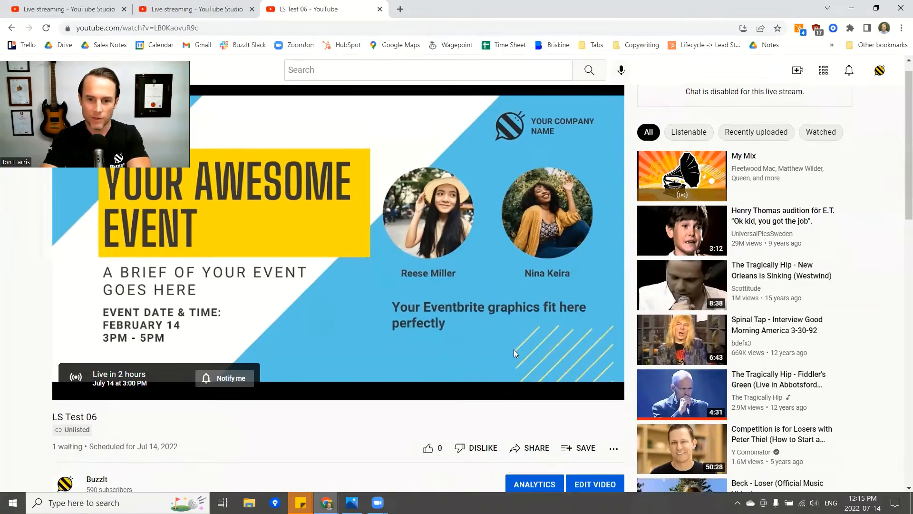
scroll(513, 353, down, 2)
click(532, 362)
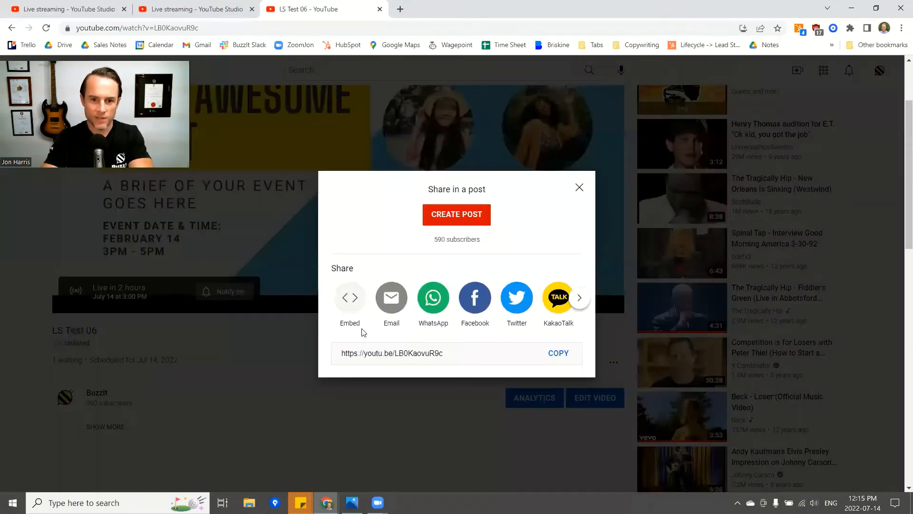
click(350, 305)
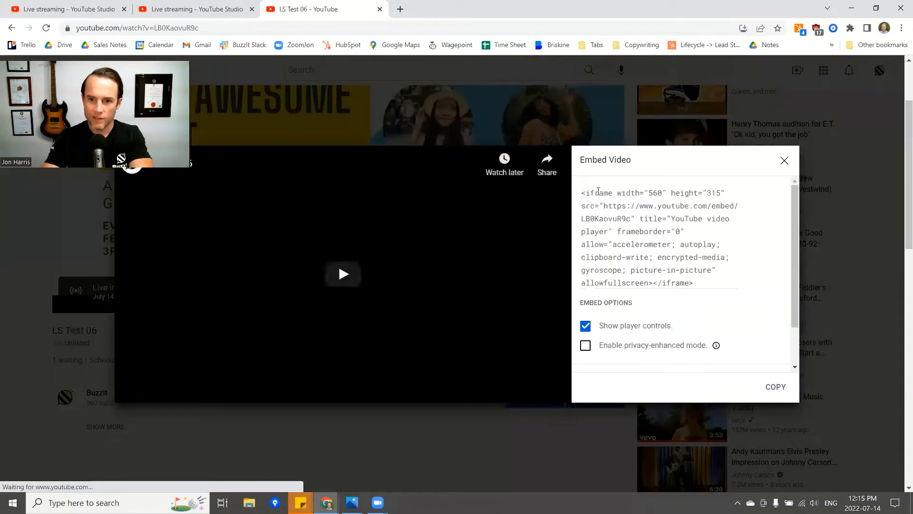
drag(599, 193, 693, 315)
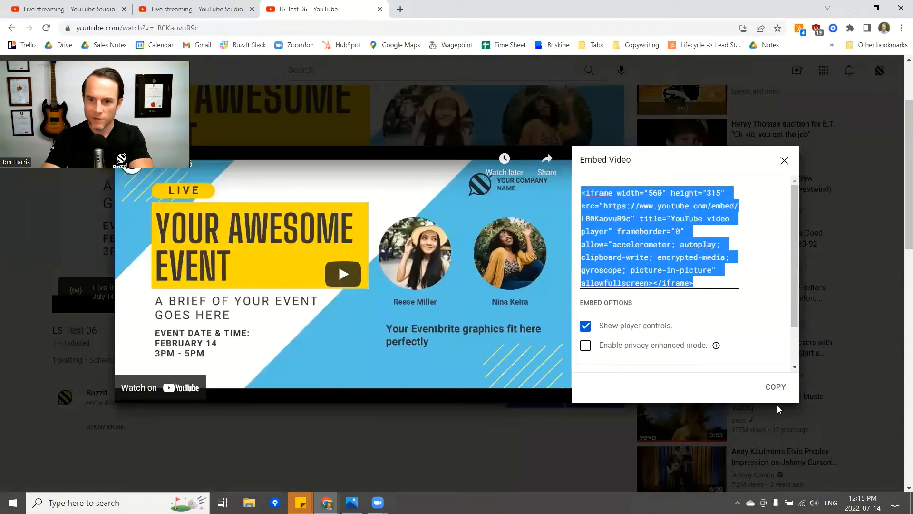
click(771, 389)
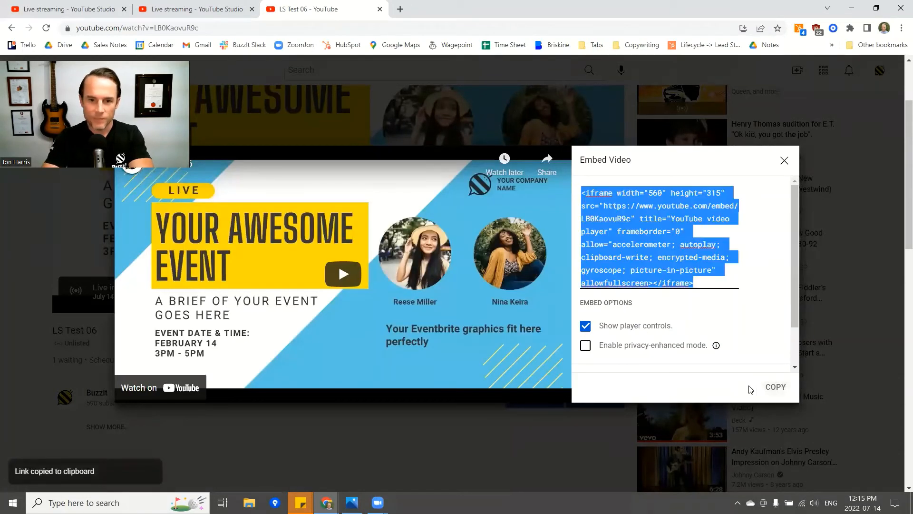
- Check step 4 of the infographic, and on the BuzzIt site start creating an Online event named LS Test 06
key(alt+Tab)
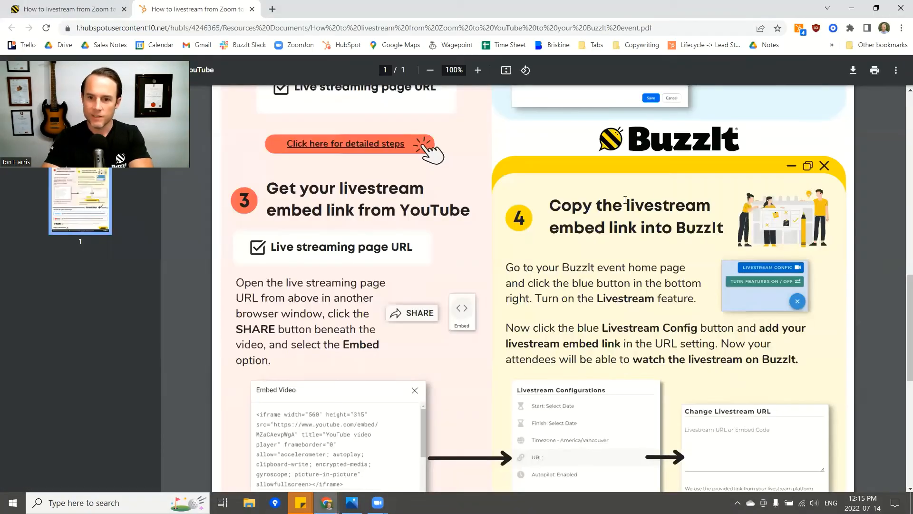
scroll(630, 233, down, 1)
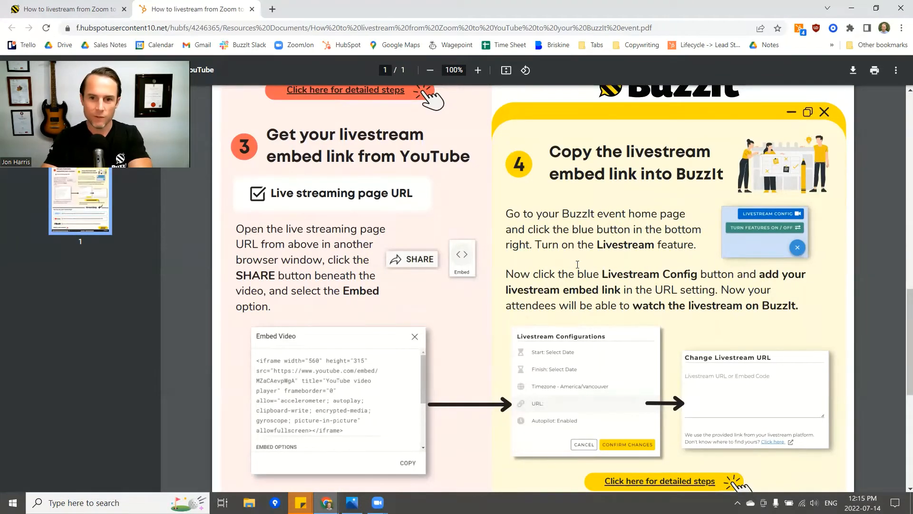
key(alt+Tab)
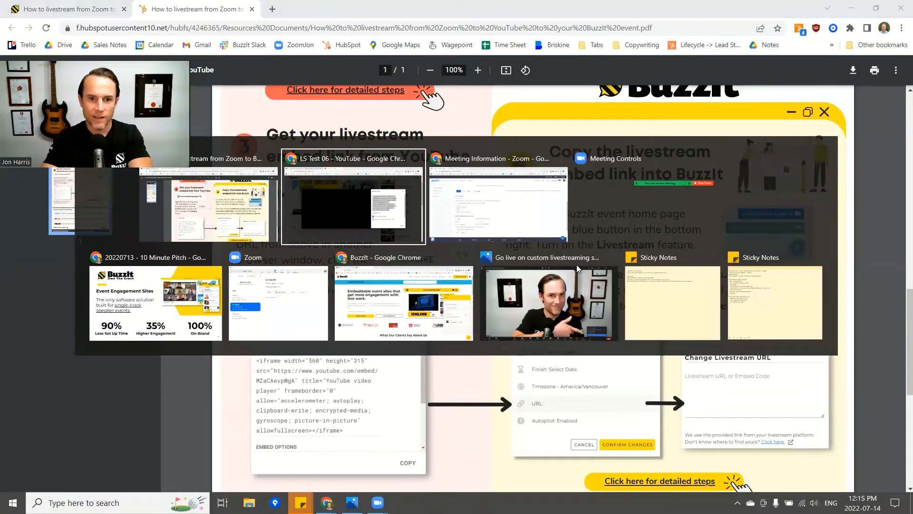
key(alt+Down)
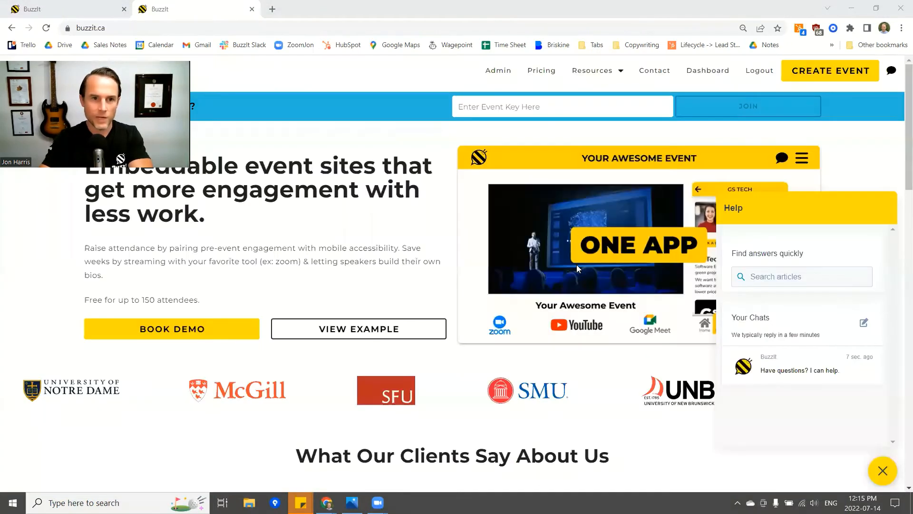
click(827, 76)
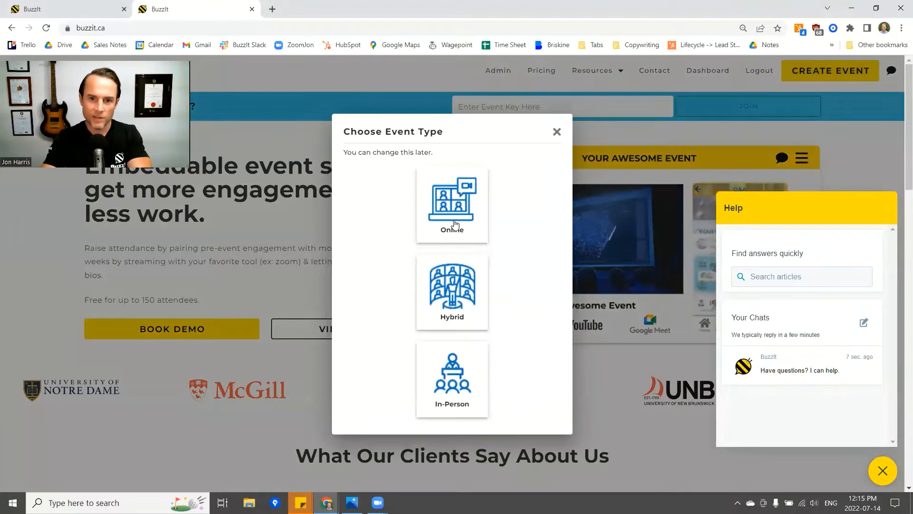
click(455, 223)
click(421, 231)
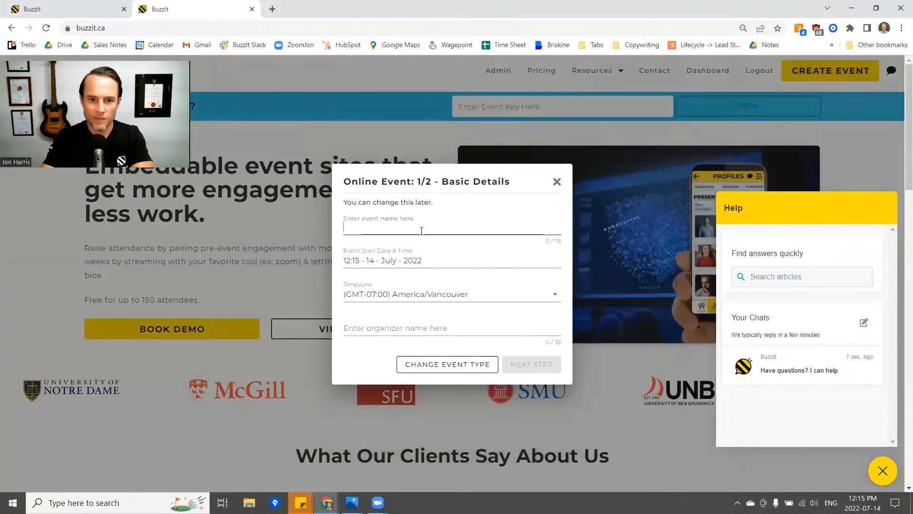
text(LS)
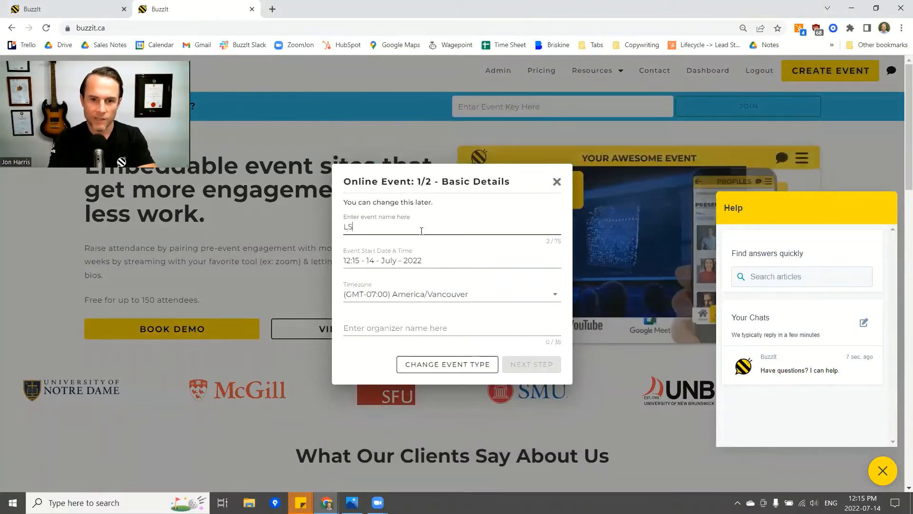
text( Test 06)
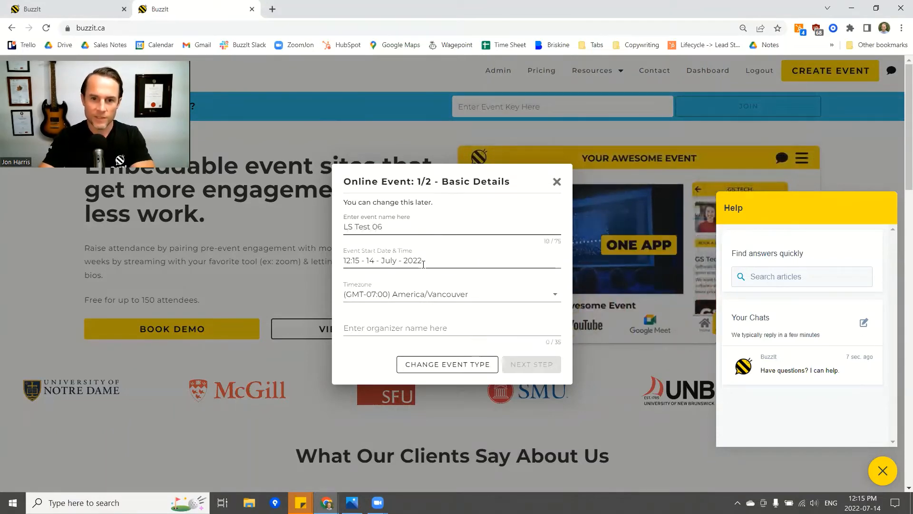
- Set the BuzzIt event's start to 3:00 PM on July 14, 2022
click(476, 262)
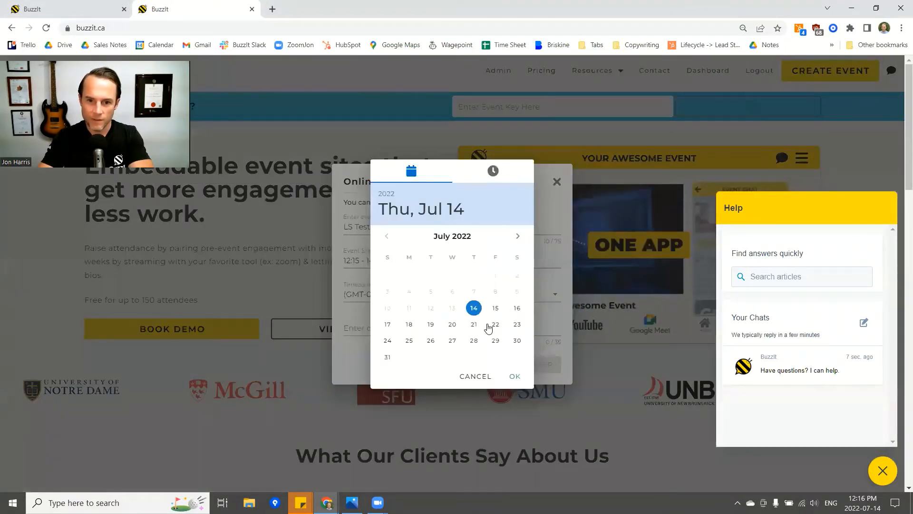
click(516, 377)
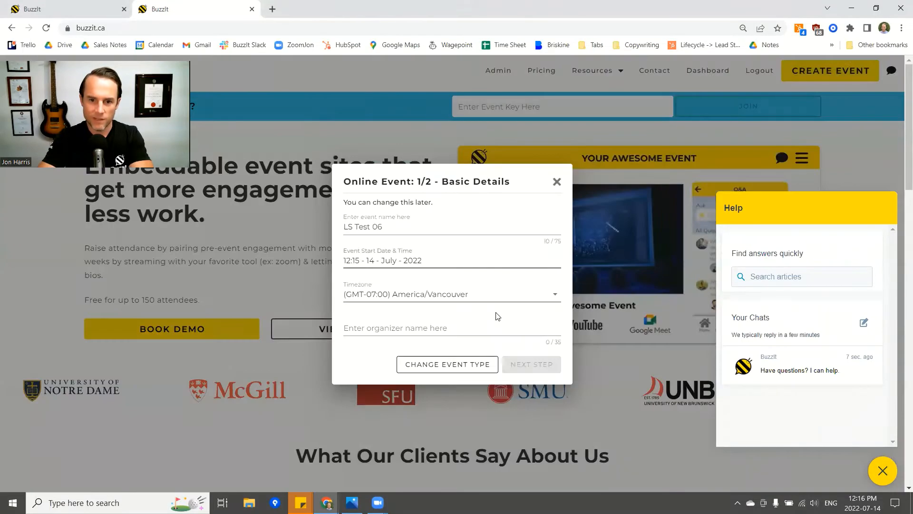
click(441, 265)
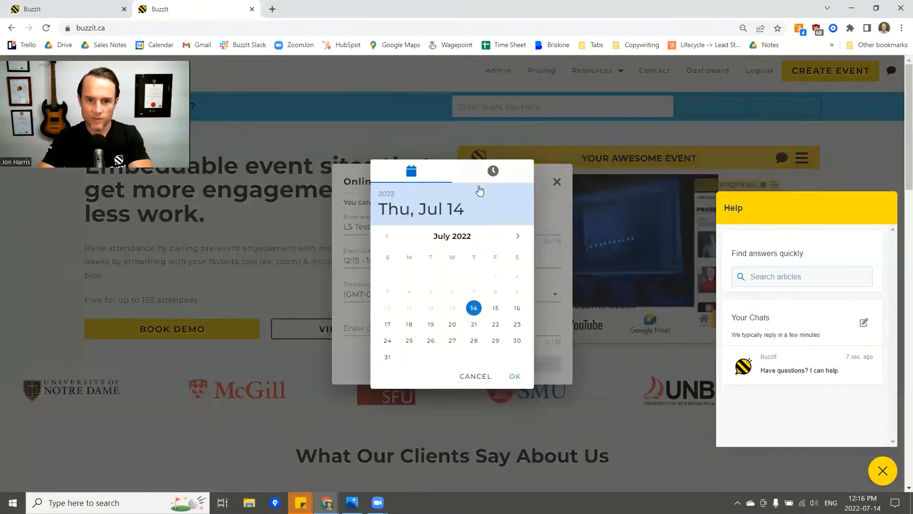
click(490, 170)
click(505, 299)
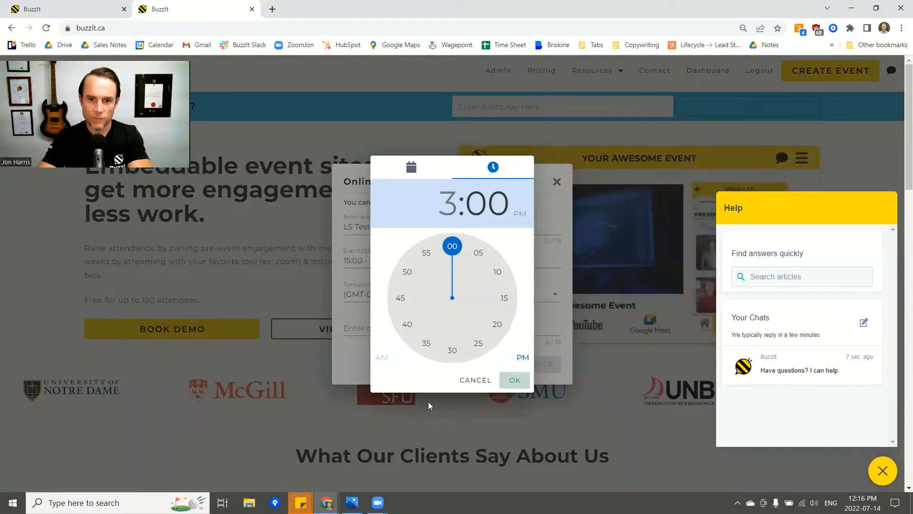
click(516, 379)
- Enter the organizer name and create the event with the preselected Event Chat, Livestream and Q&A Board features
click(393, 327)
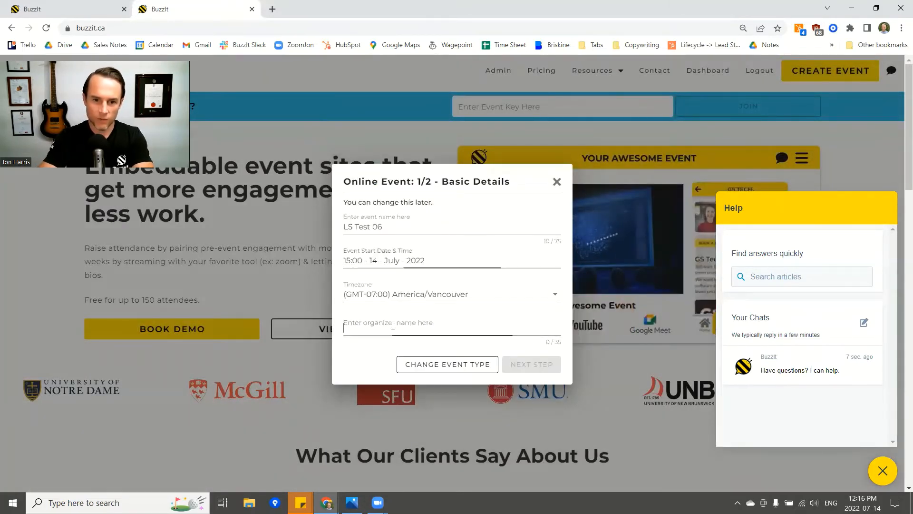
text(Jon from )
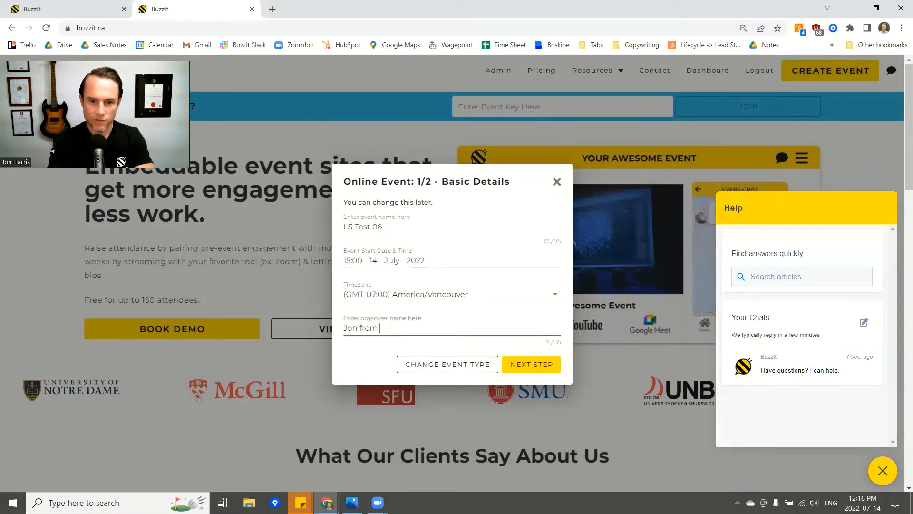
text(BUzzIt)
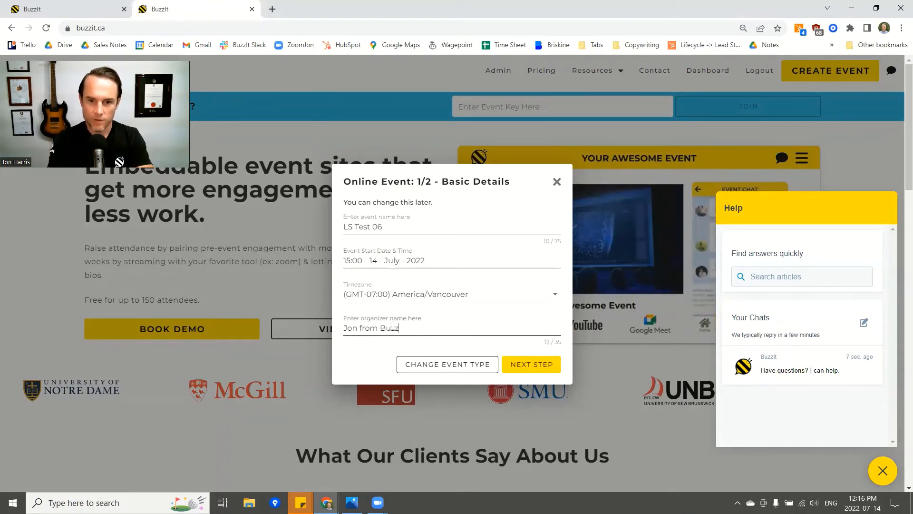
key(Tab)
key(Tab)
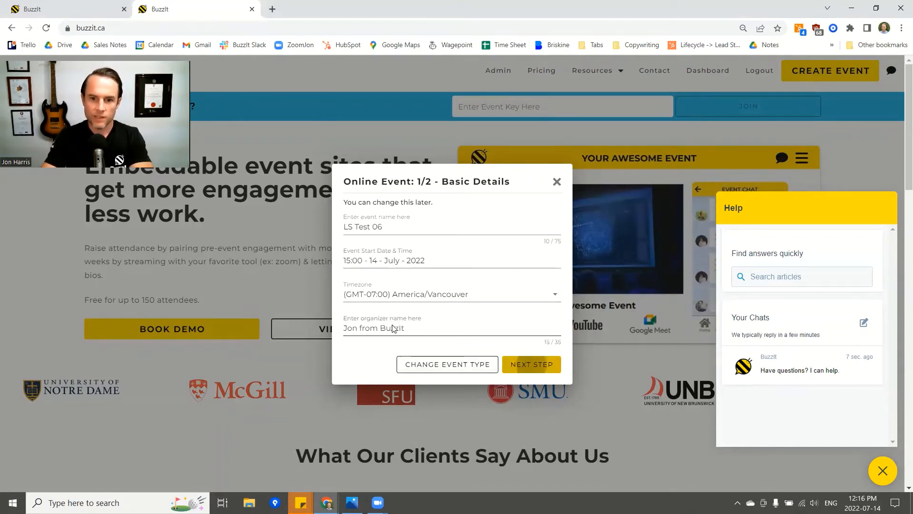
key(Return)
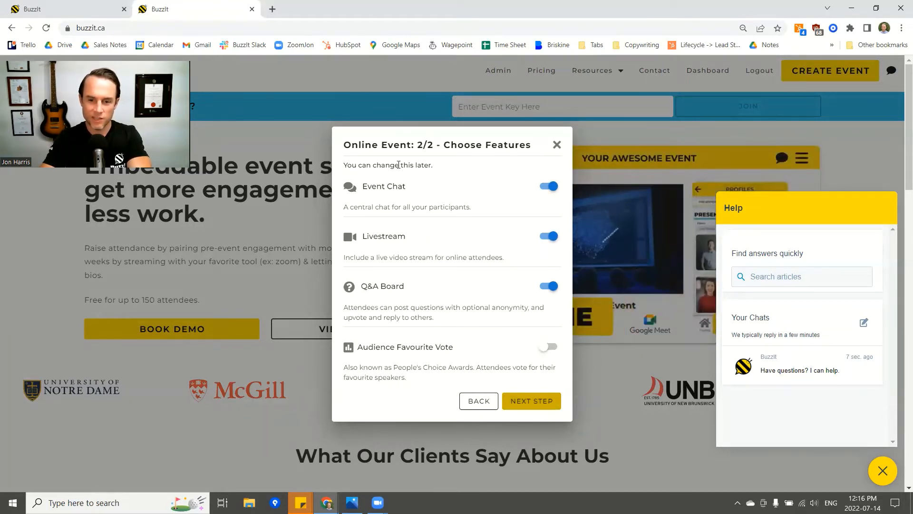
click(528, 405)
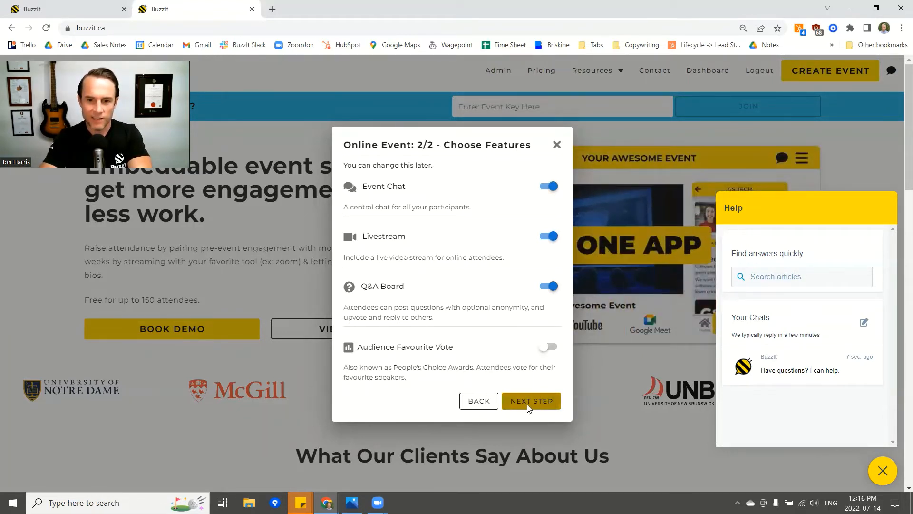
- Paste the copied YouTube embed code into the new event's livestream setup and set up the livestream
click(424, 190)
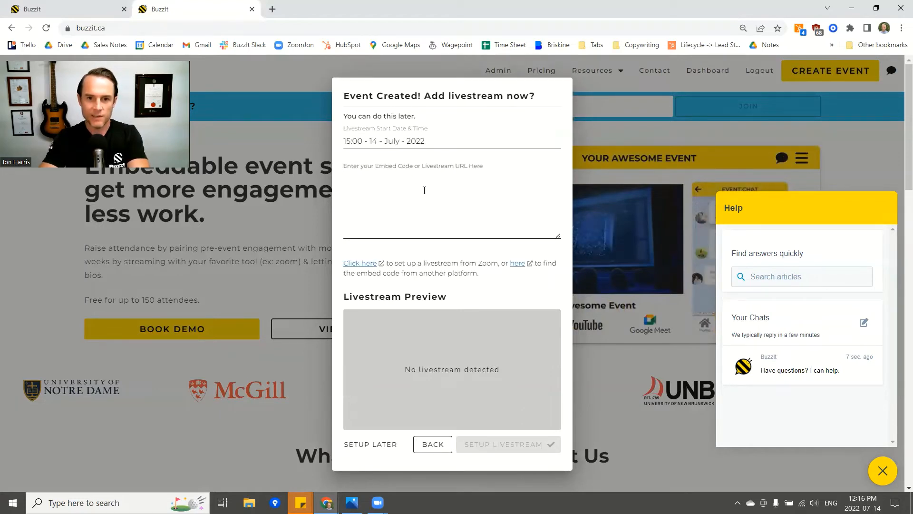
text(<iframe width="560" height="315" src="https://www.youtube.com/embed/LB0KaovuR9c" title="YouTube video player" frameborder="0" allow="accelerometer; autoplay; clipboard-write; encrypted-media; gyroscope; picture-in-picture" allowfullscreen></iframe>)
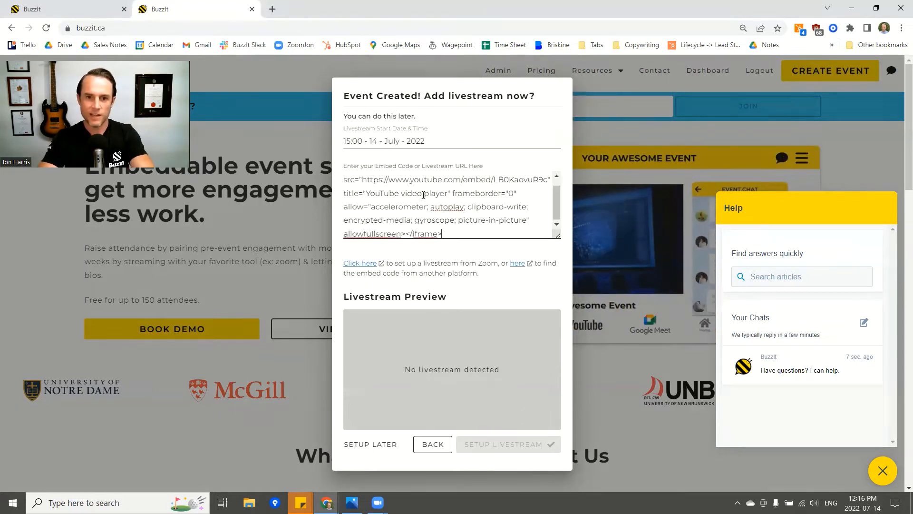
key(Tab)
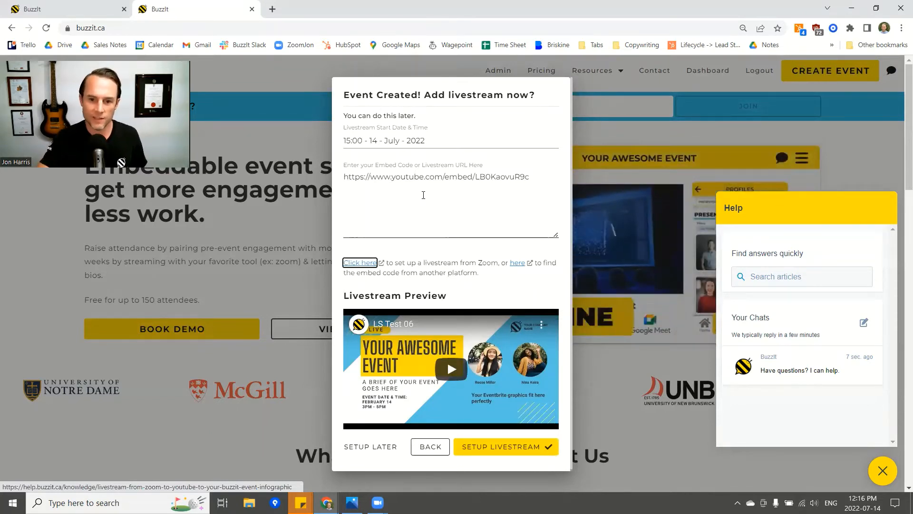
click(513, 457)
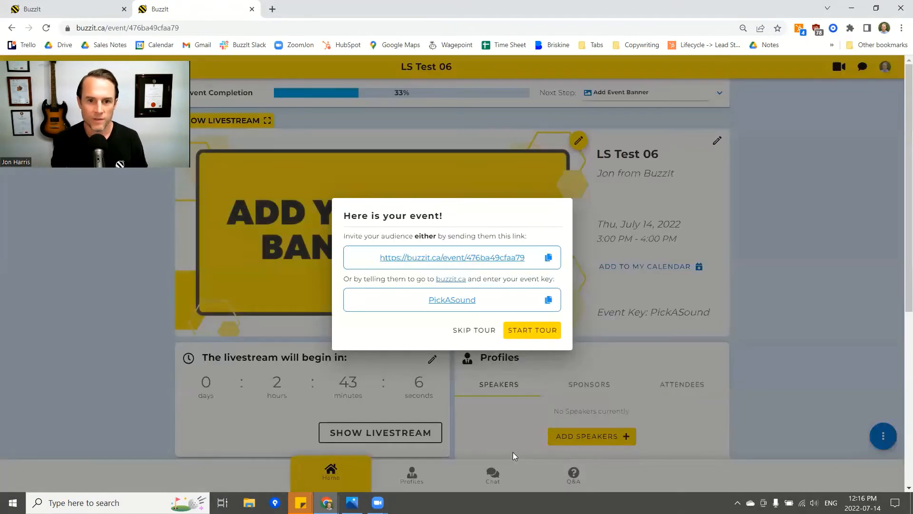
- Skip the event tour and choose the blue event graphic JPG as the new banner image for LS Test 06
click(480, 332)
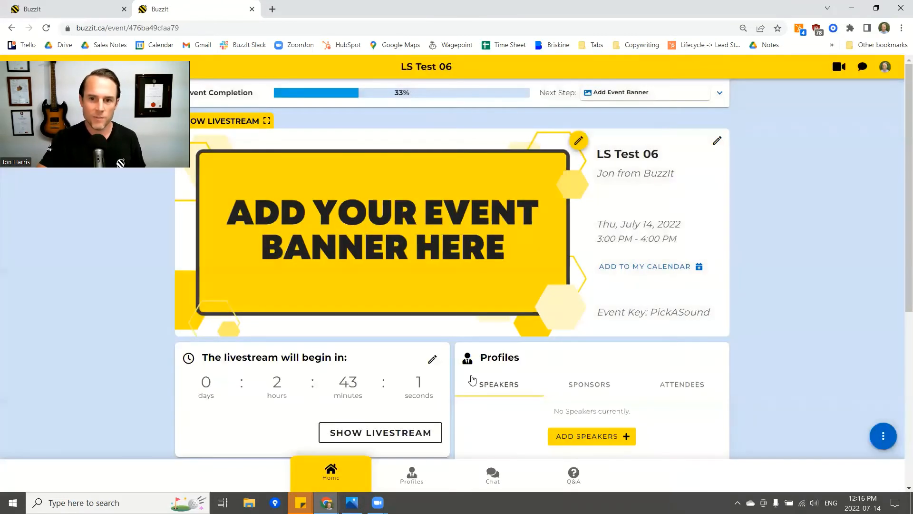
click(579, 141)
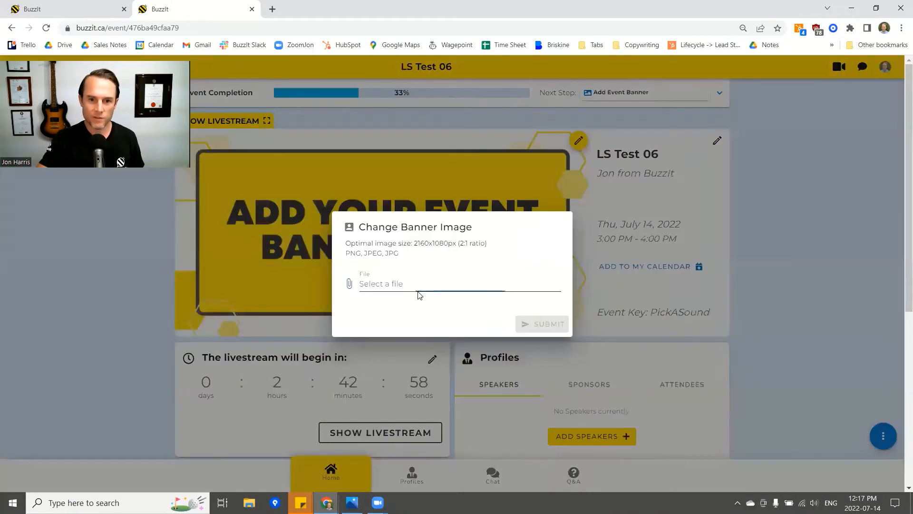
click(418, 283)
double_click(299, 183)
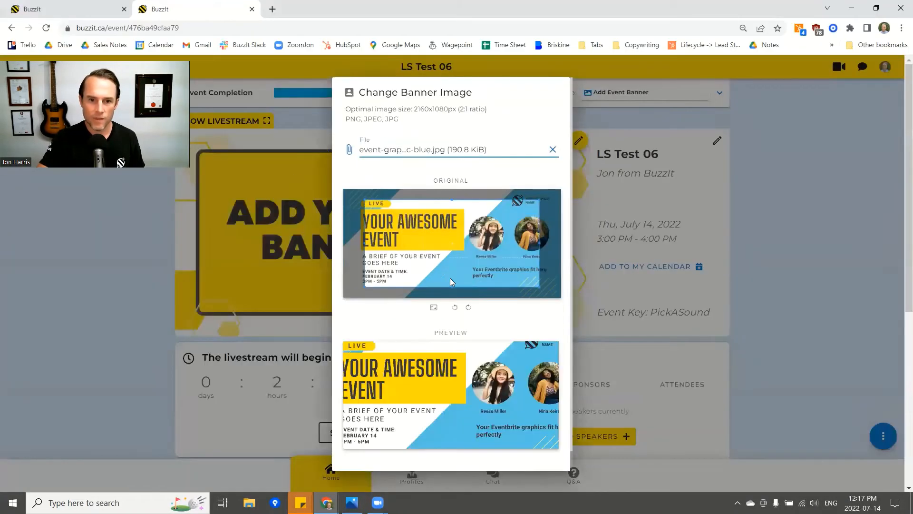
- Expand the banner crop to cover the entire original graphic and submit the new banner image
drag(452, 286, 383, 227)
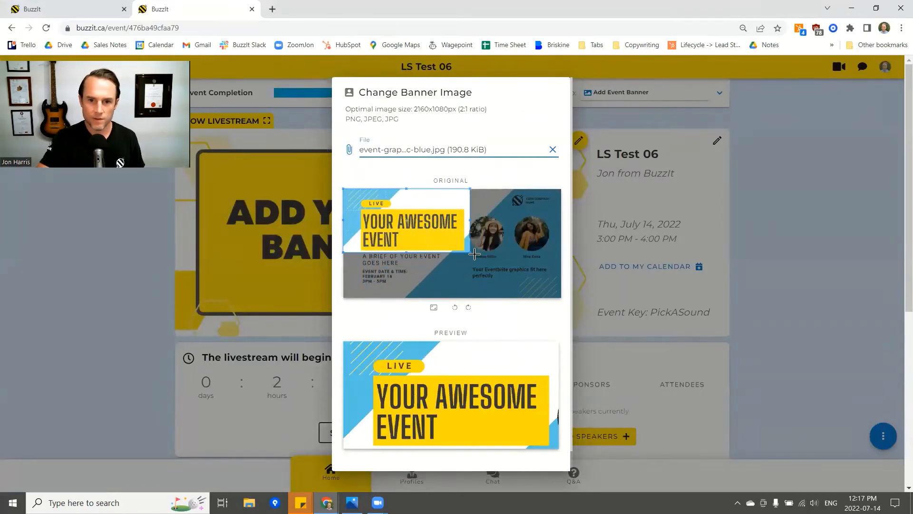
drag(467, 252, 587, 321)
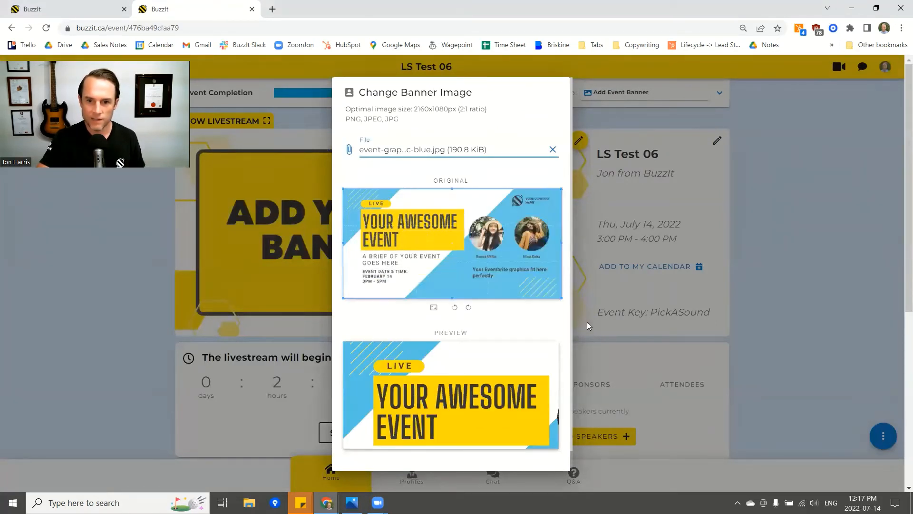
scroll(574, 412, down, 1)
scroll(573, 412, down, 2)
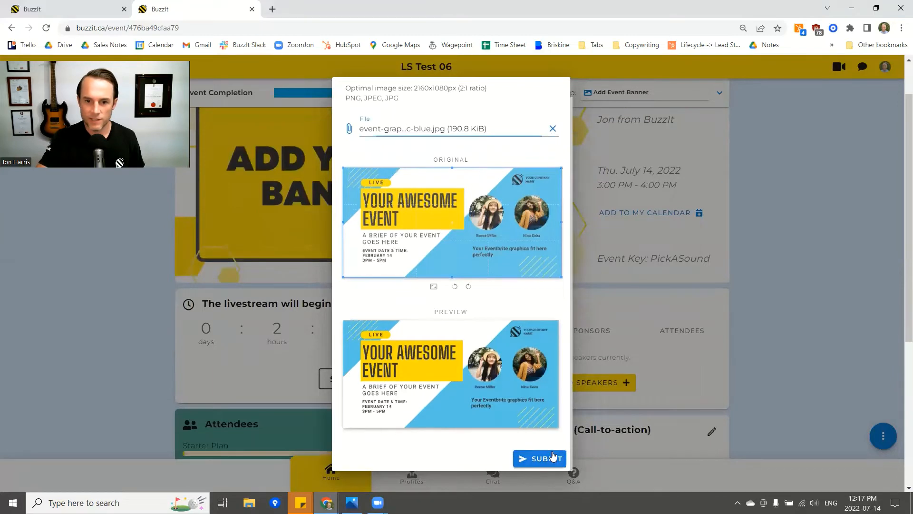
click(535, 456)
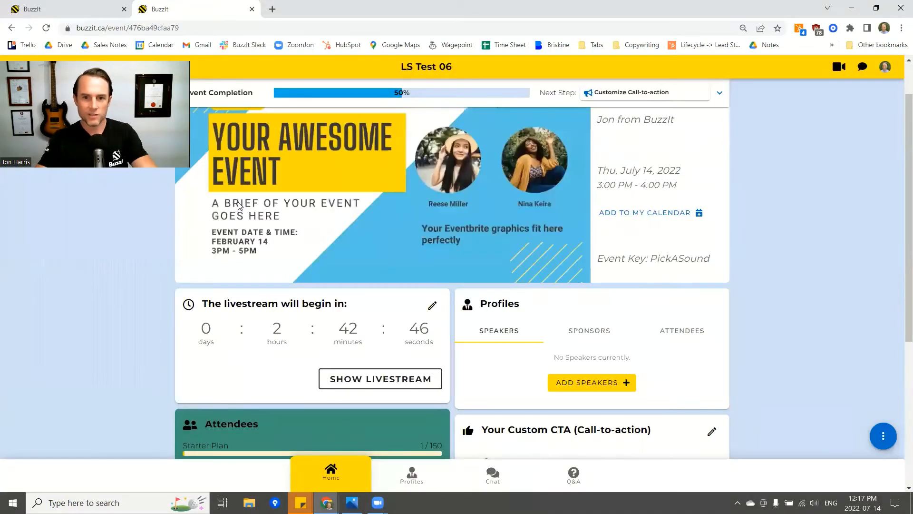
- Display the event page's management options and open its livestream view
scroll(332, 212, up, 1)
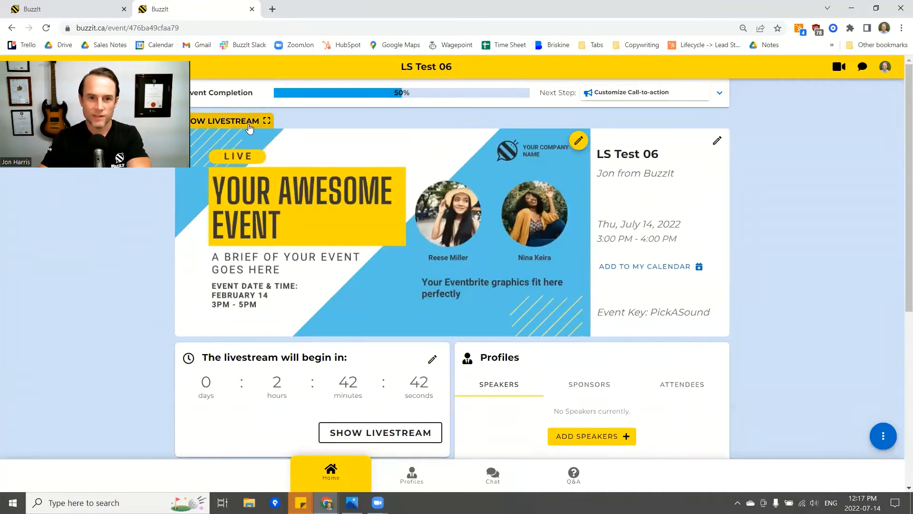
click(883, 436)
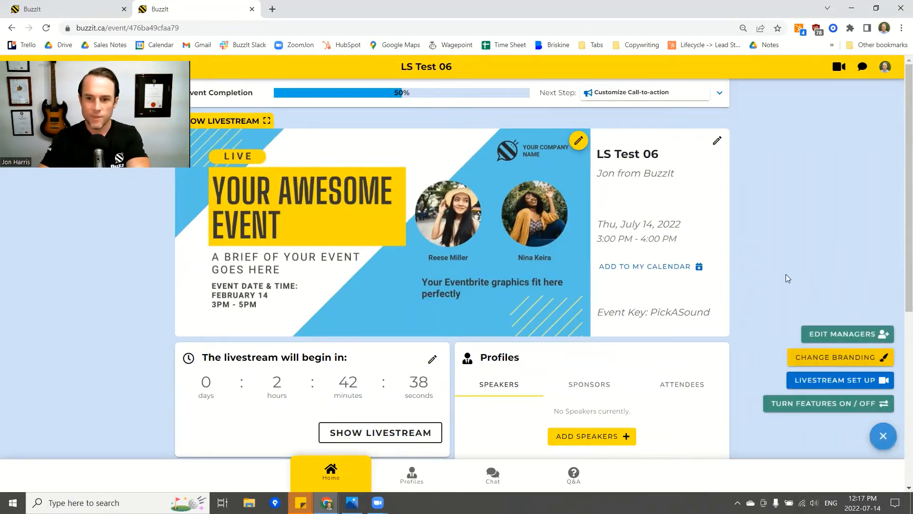
click(264, 125)
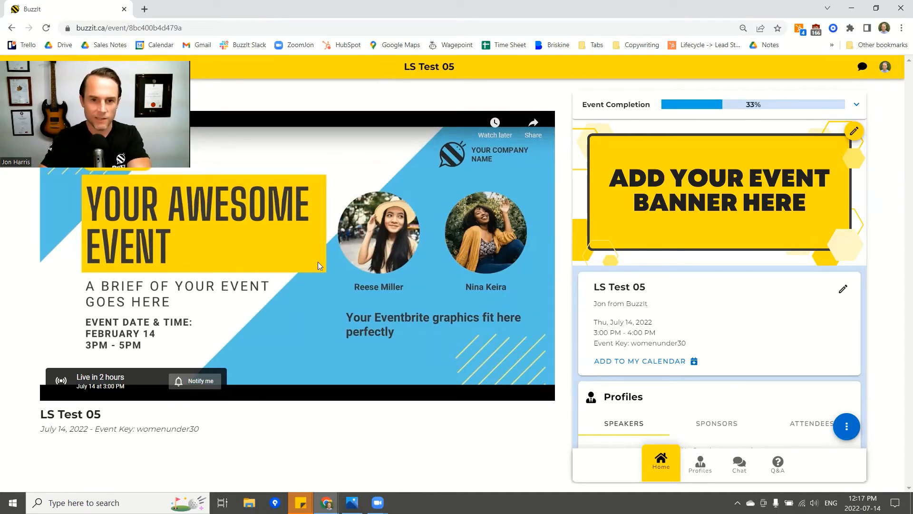
- Switch to the livestream infographic PDF and review the end of step 4 and the Event Day instructions for going live
key(alt+Tab)
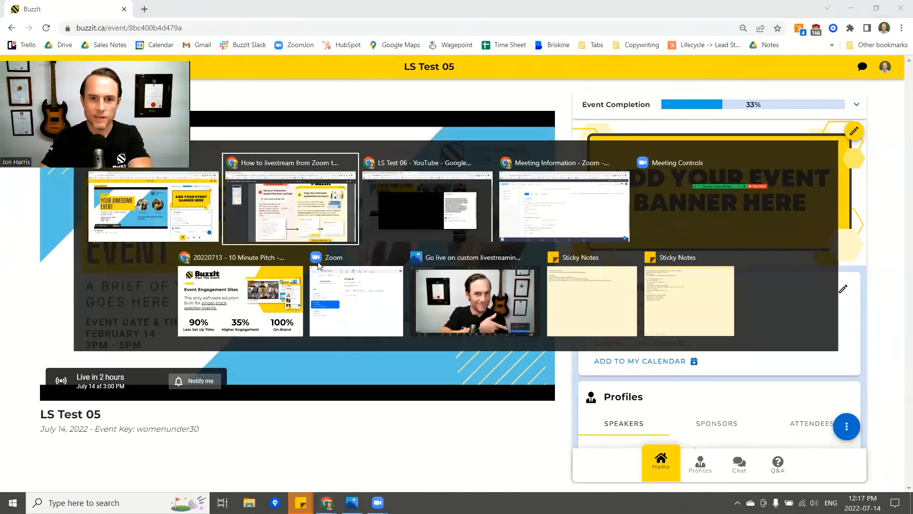
scroll(610, 163, down, 1)
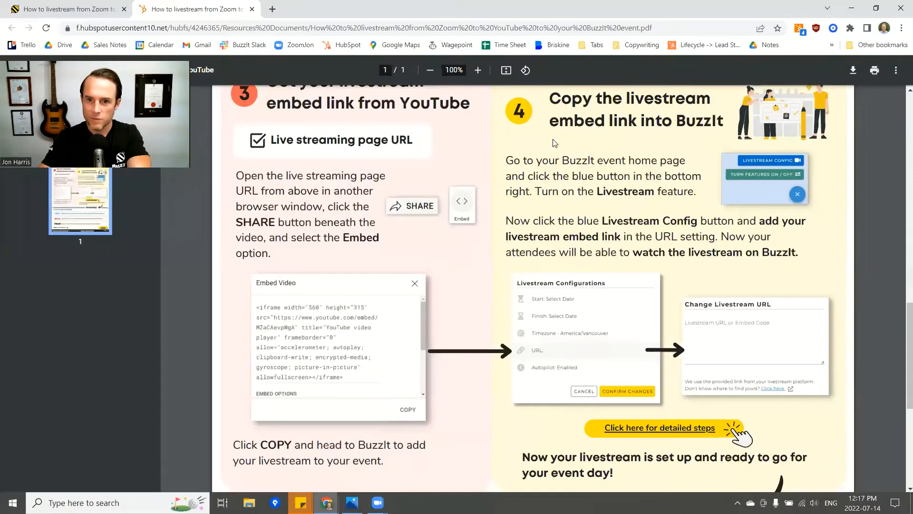
scroll(611, 161, down, 1)
scroll(611, 162, down, 2)
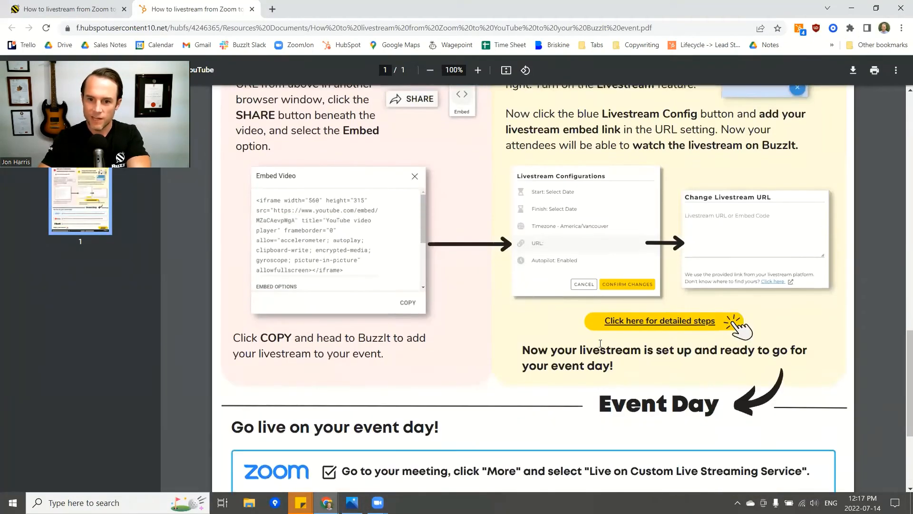
drag(523, 352, 618, 370)
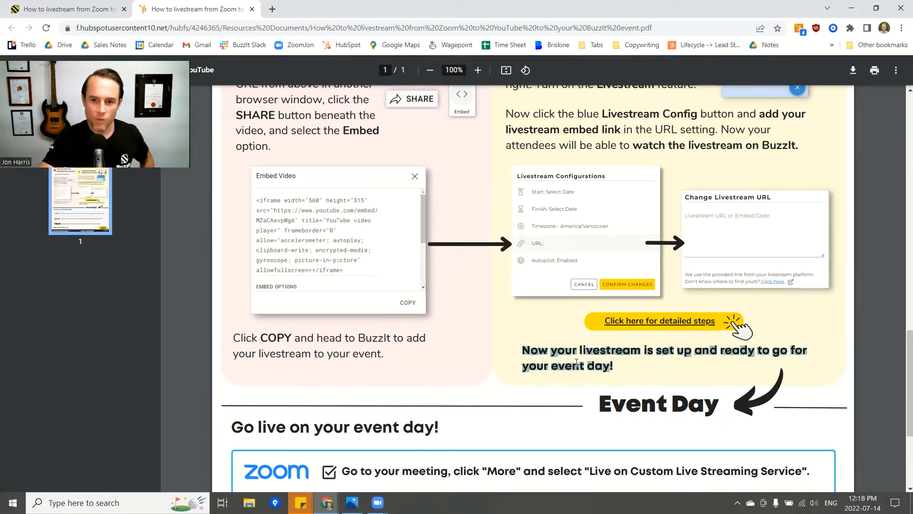
scroll(276, 274, down, 4)
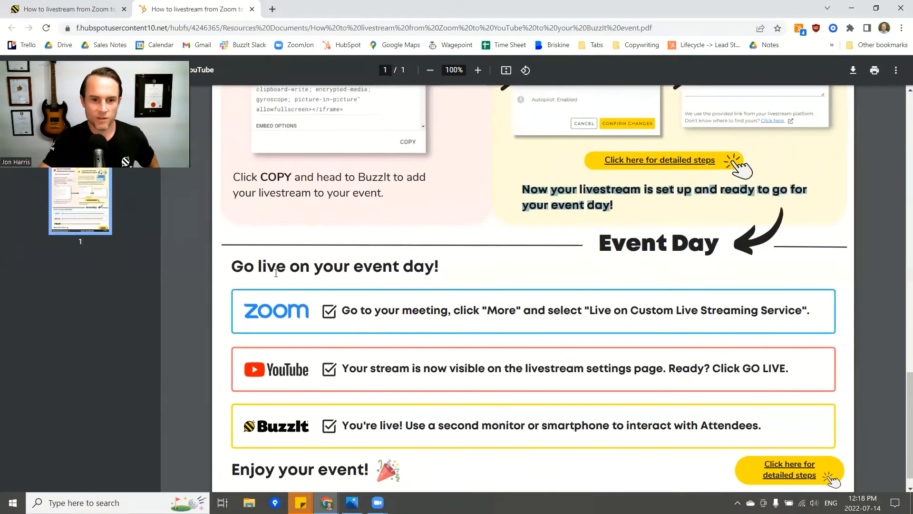